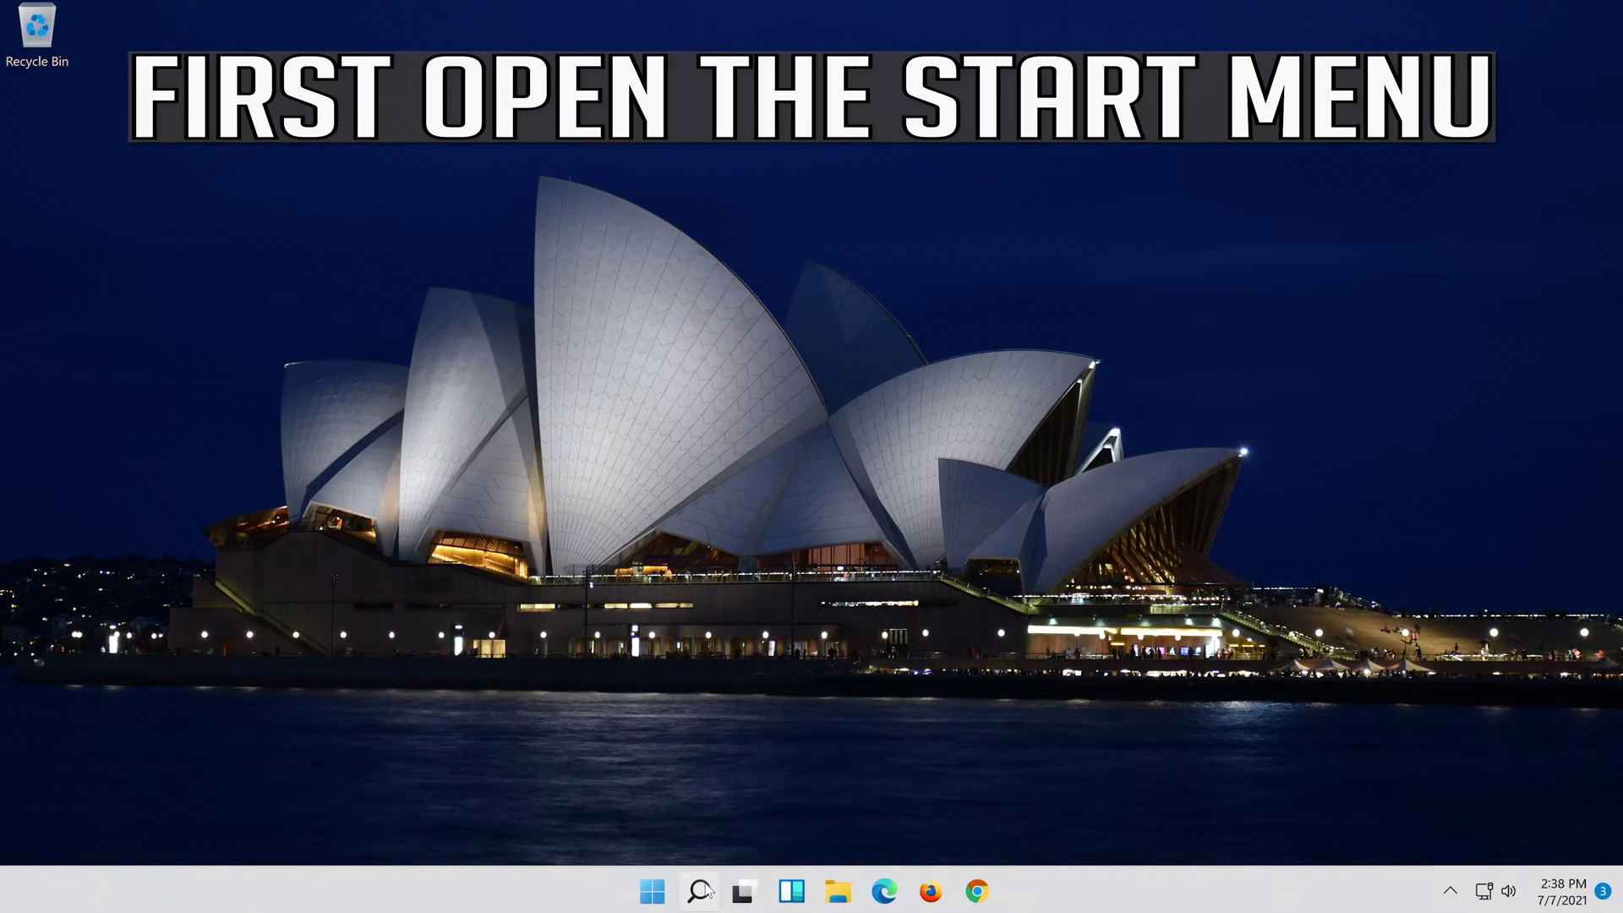
Step: Search for "settings" from the taskbar and launch the Settings app from Best match
left_click(701, 892)
type("se")
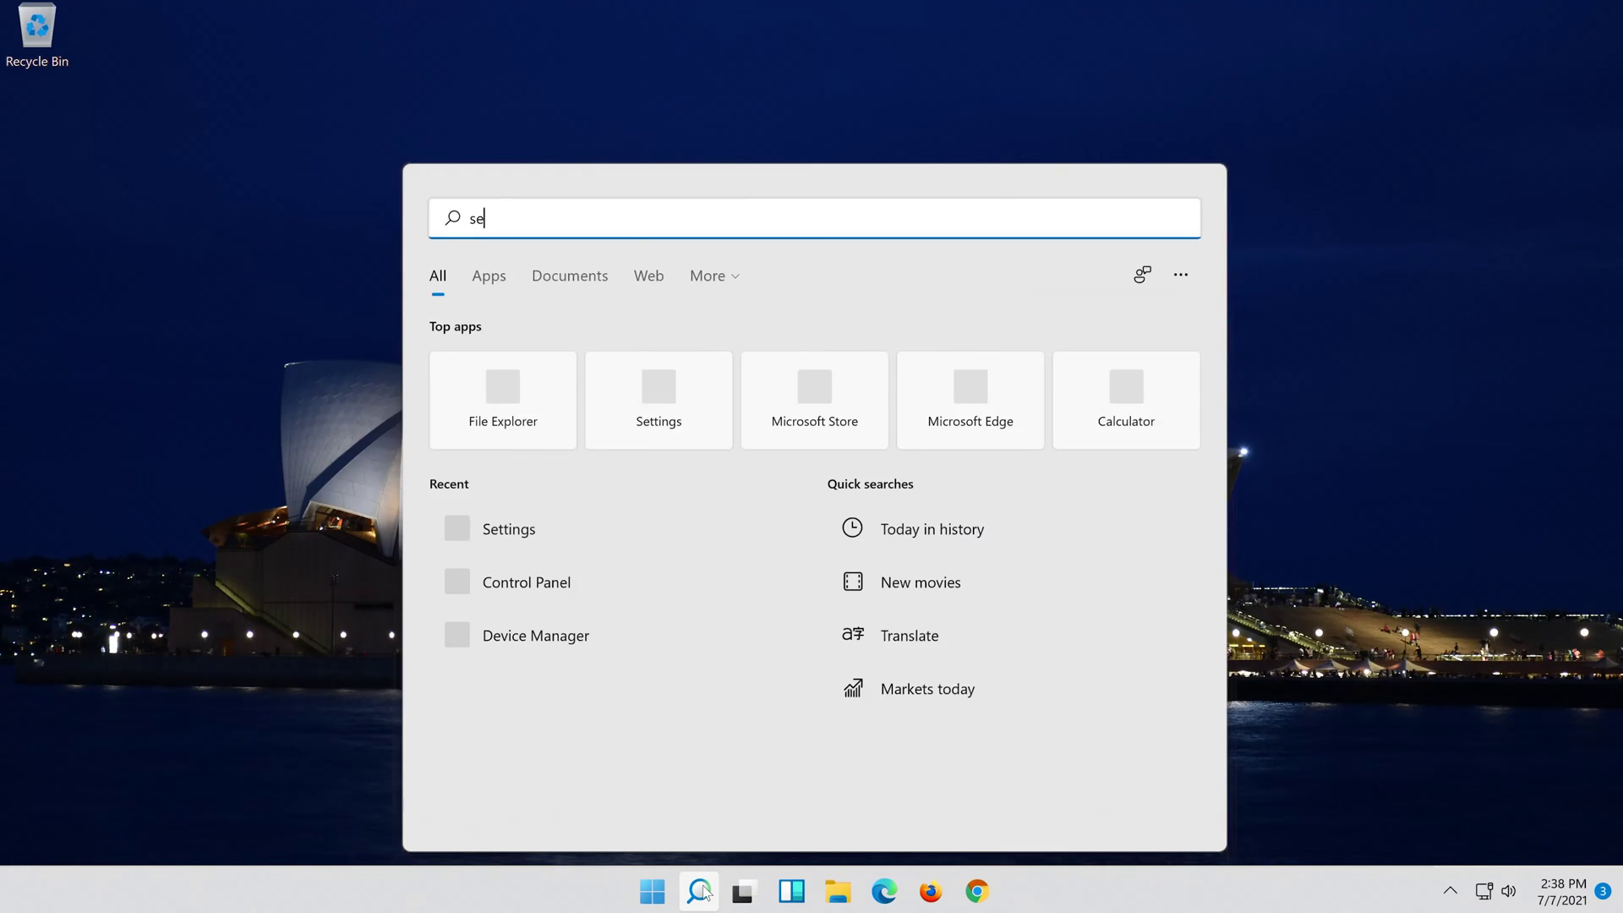
type("ttings")
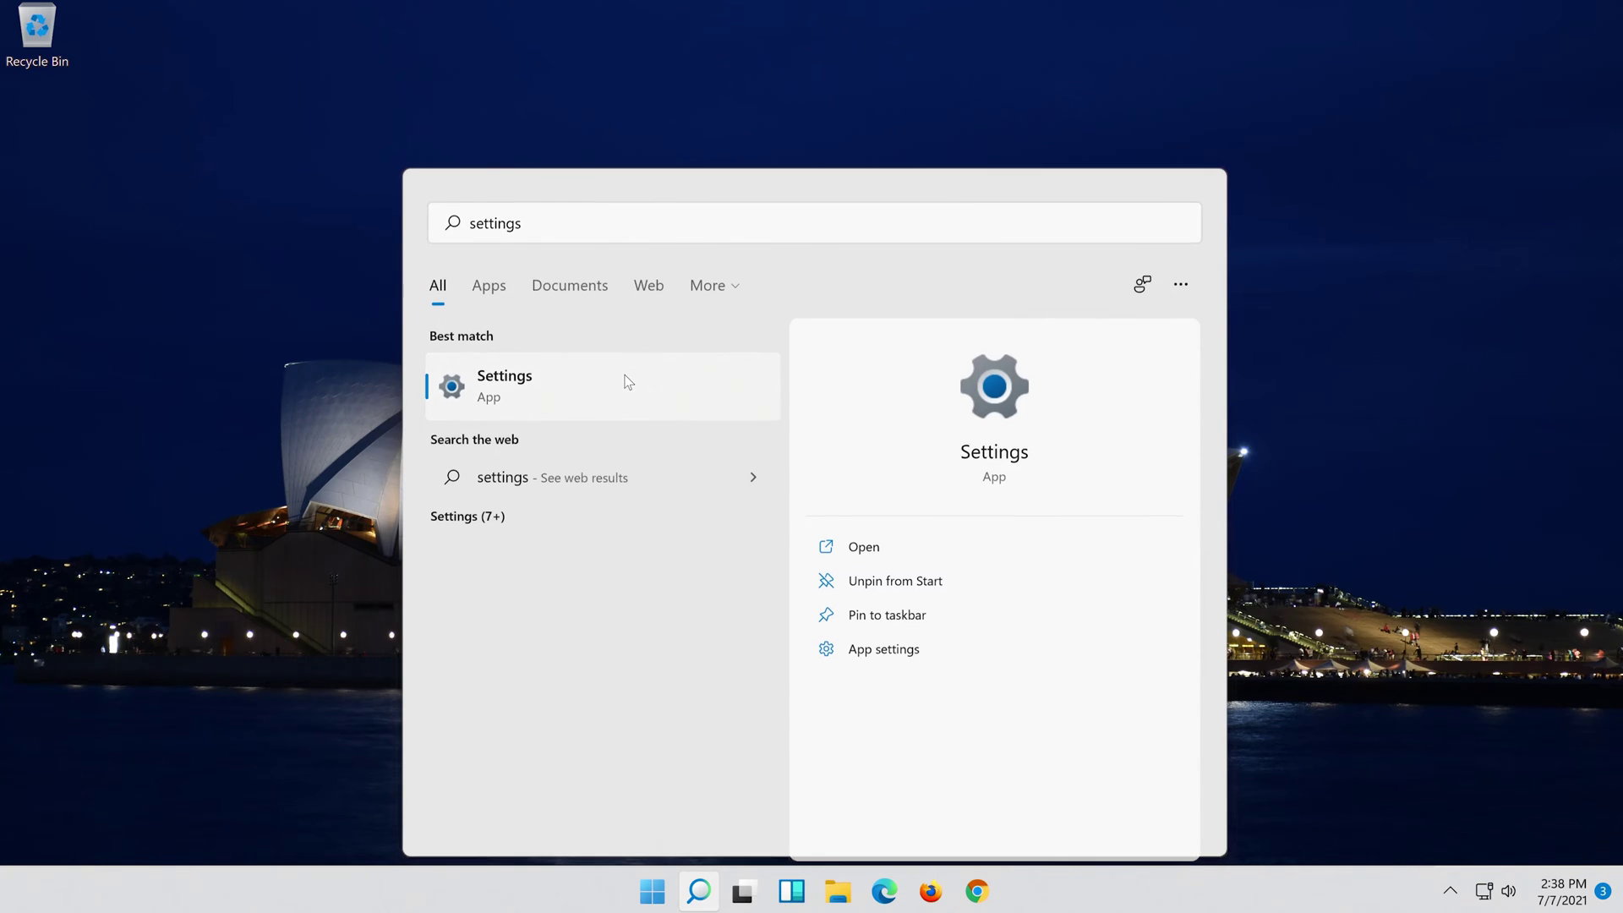
left_click(623, 377)
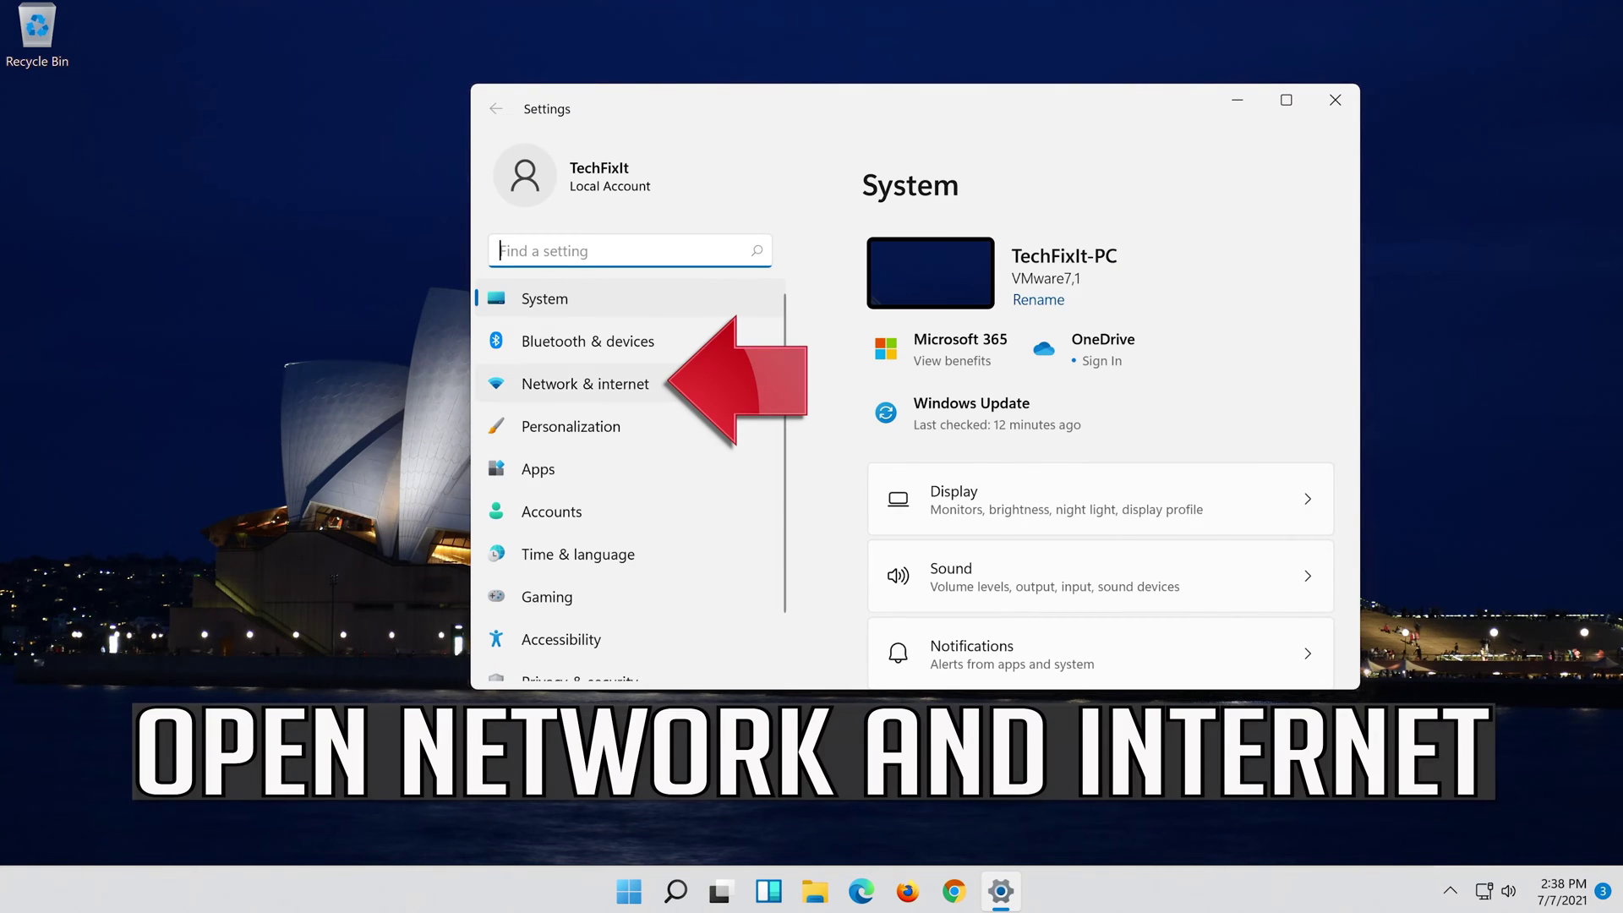
Step: Go to Network & internet and open the Ethernet adapter's page
left_click(679, 396)
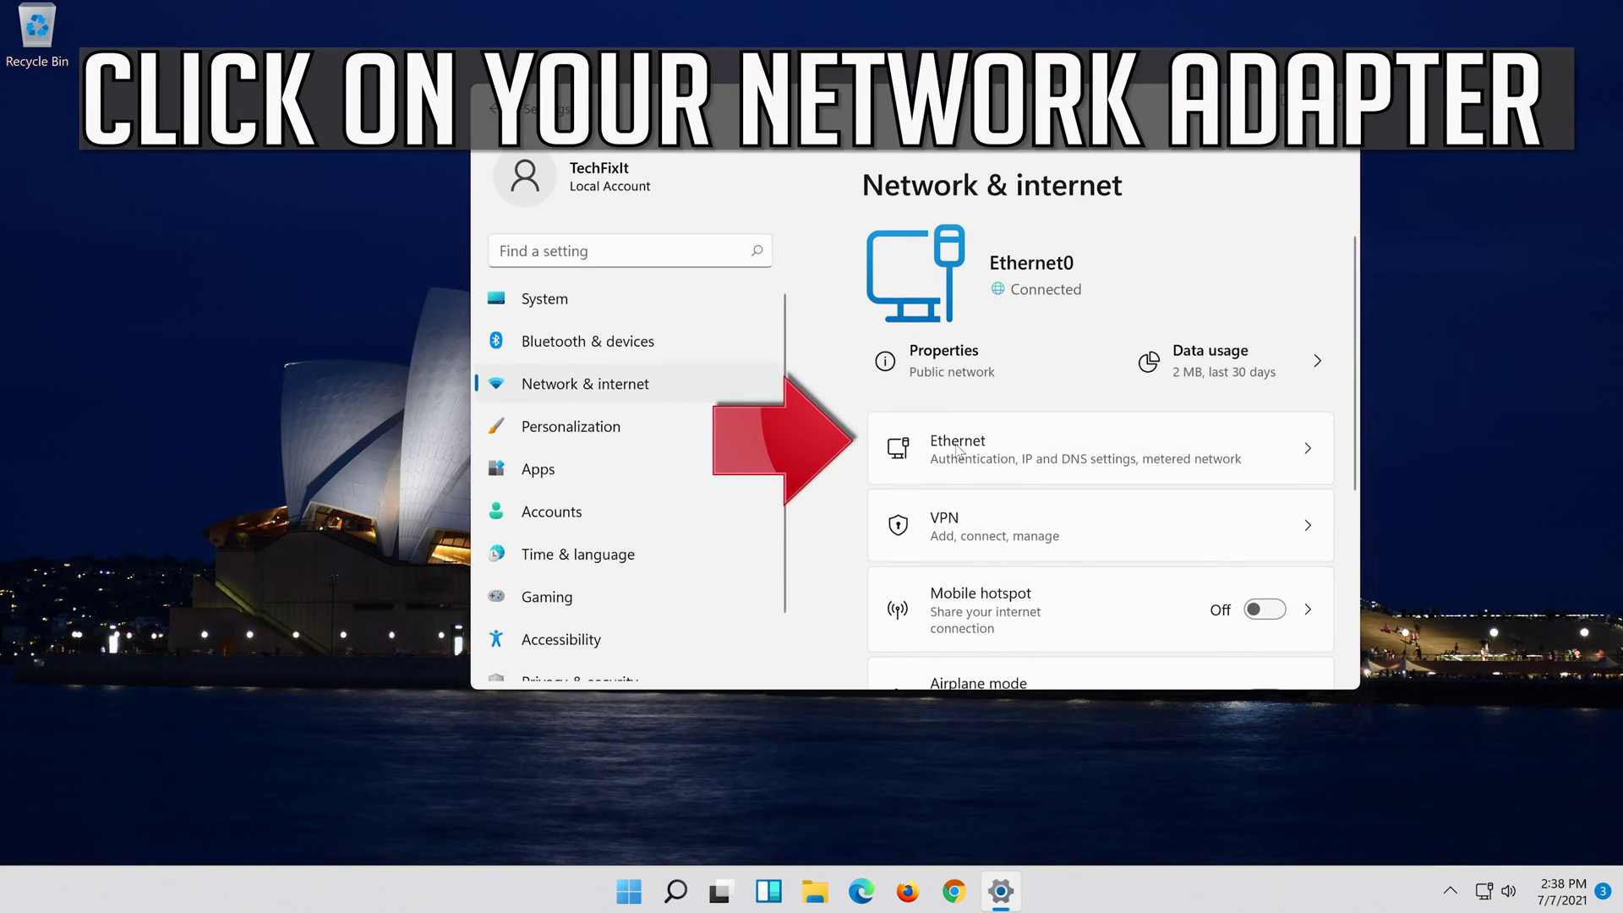
left_click(1145, 458)
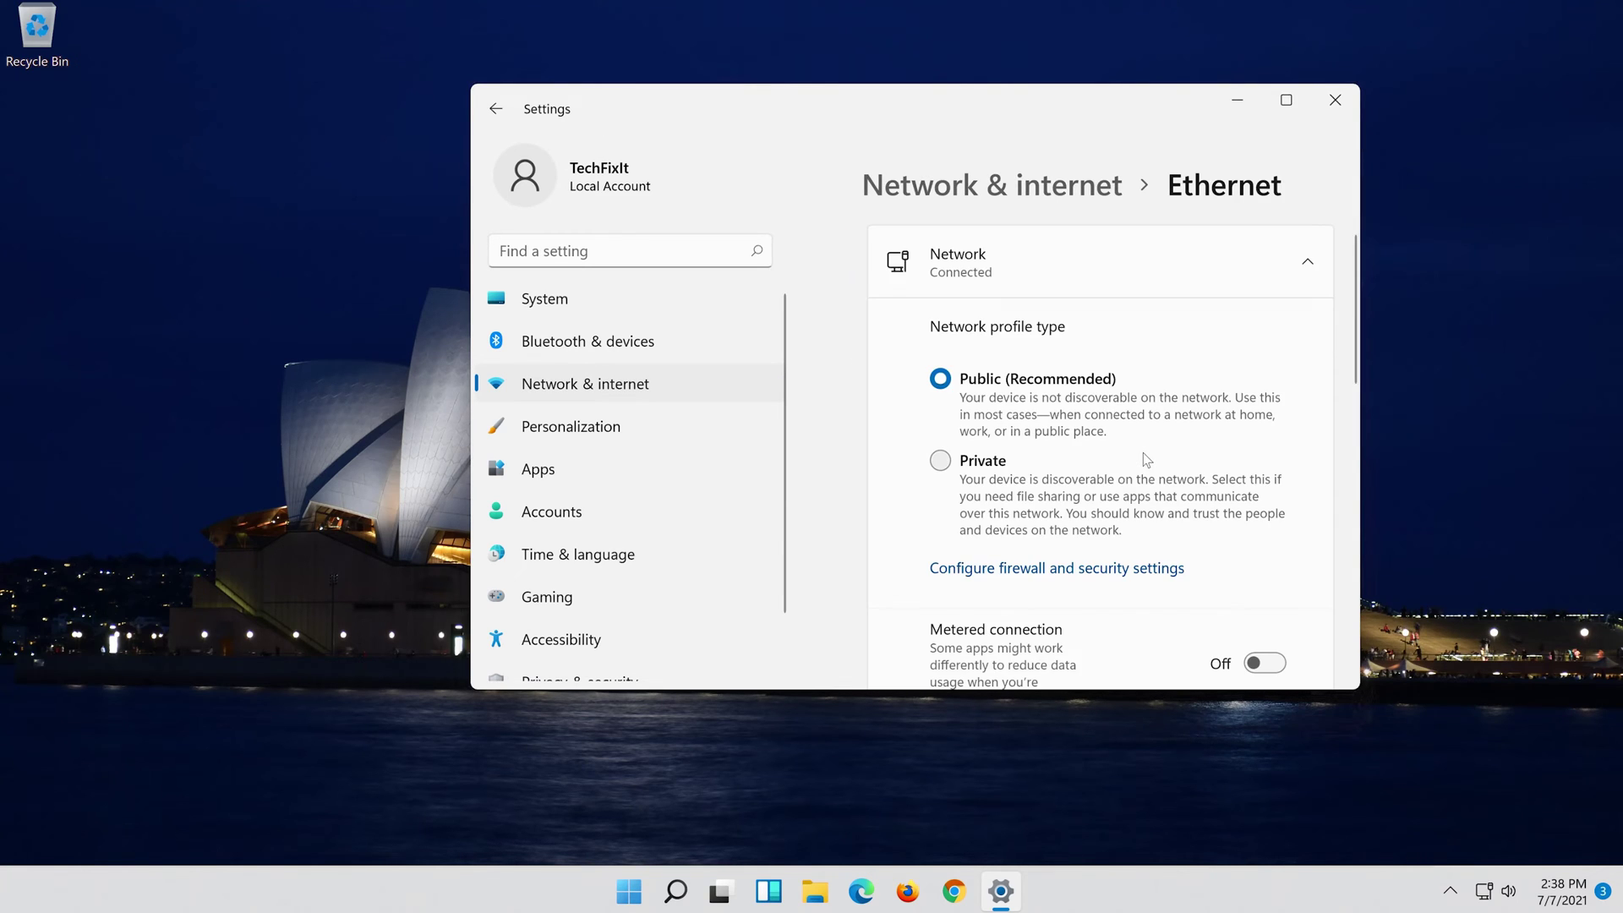
scroll(1143, 453, "down", 3)
scroll(1143, 452, "down", 2)
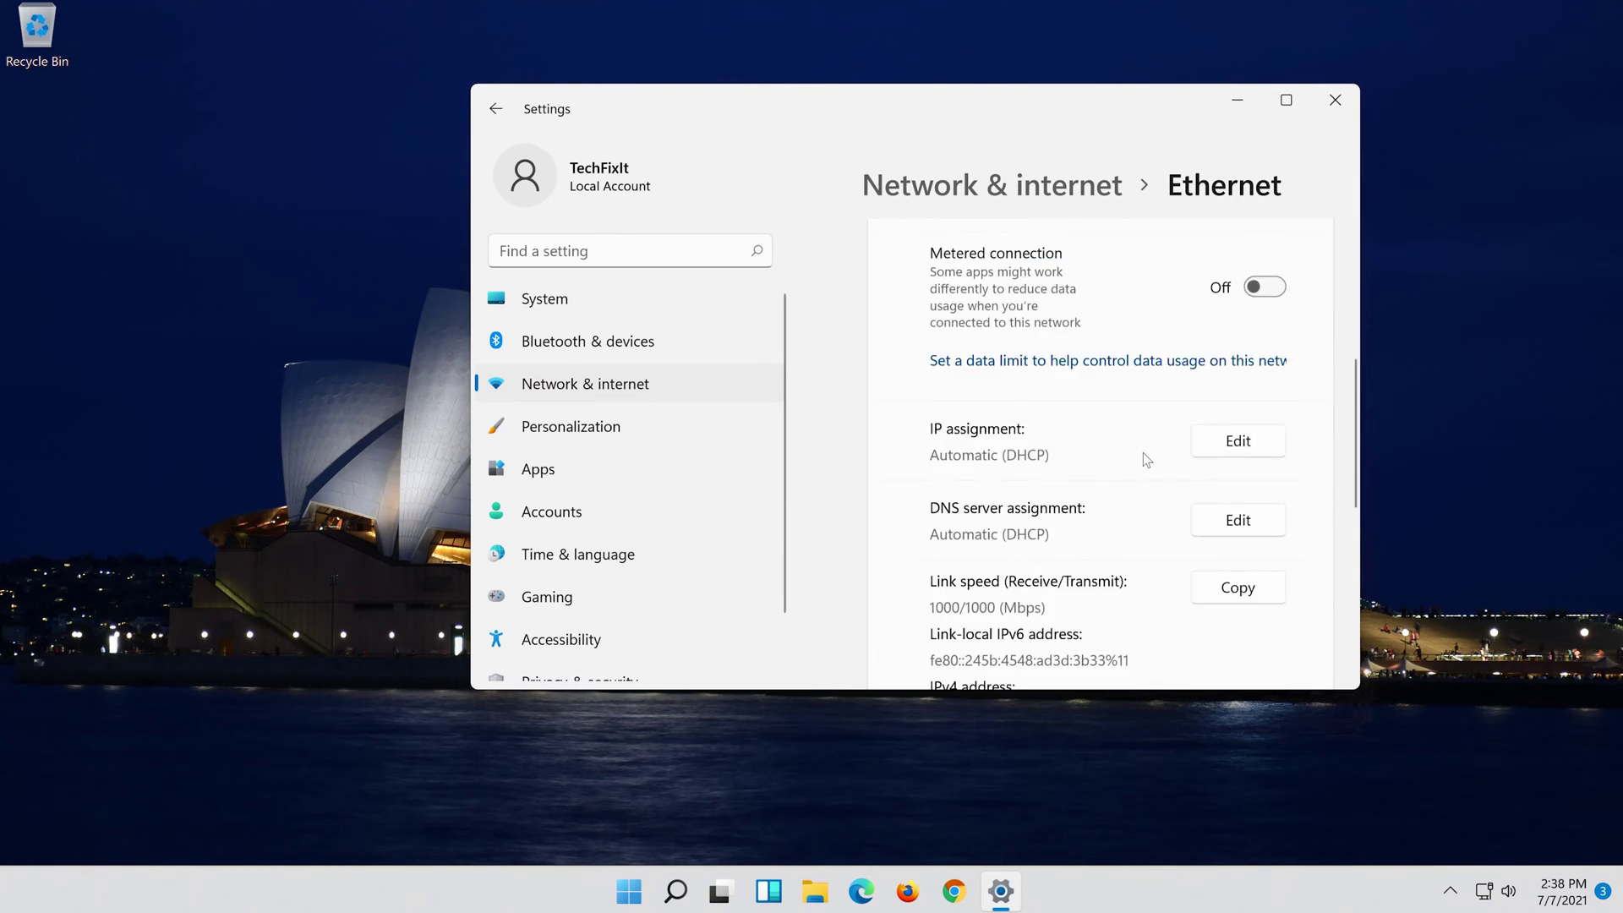
scroll(1143, 453, "down", 2)
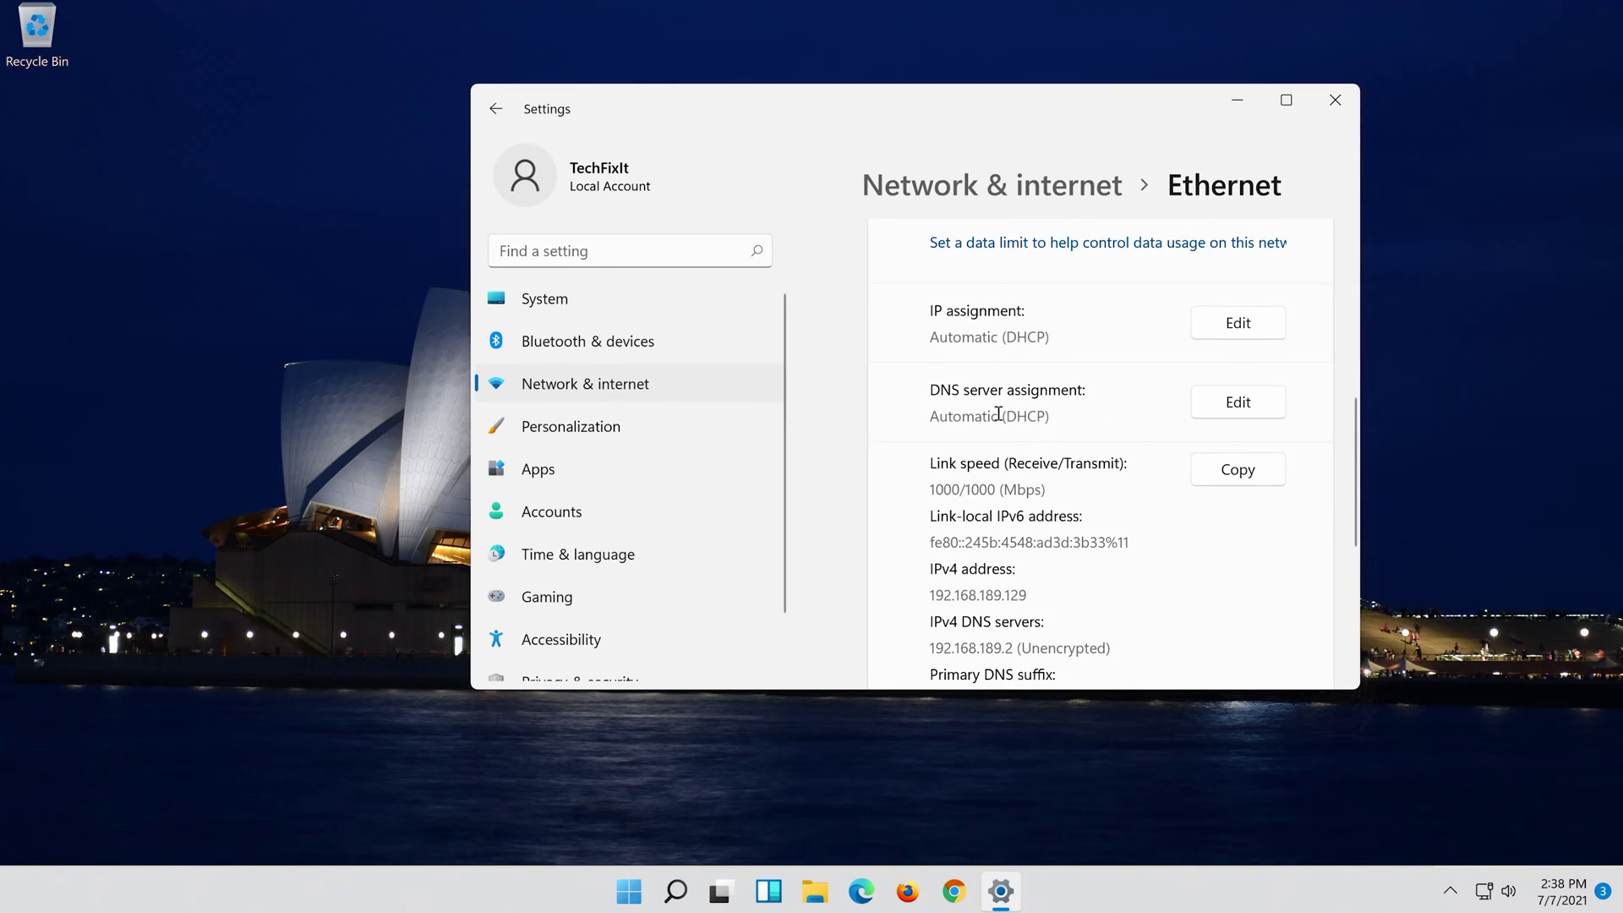
Step: Switch DNS assignment to Manual, enable IPv4, and set preferred DNS 8.8.8.8 to encrypted preferred
left_click(1214, 406)
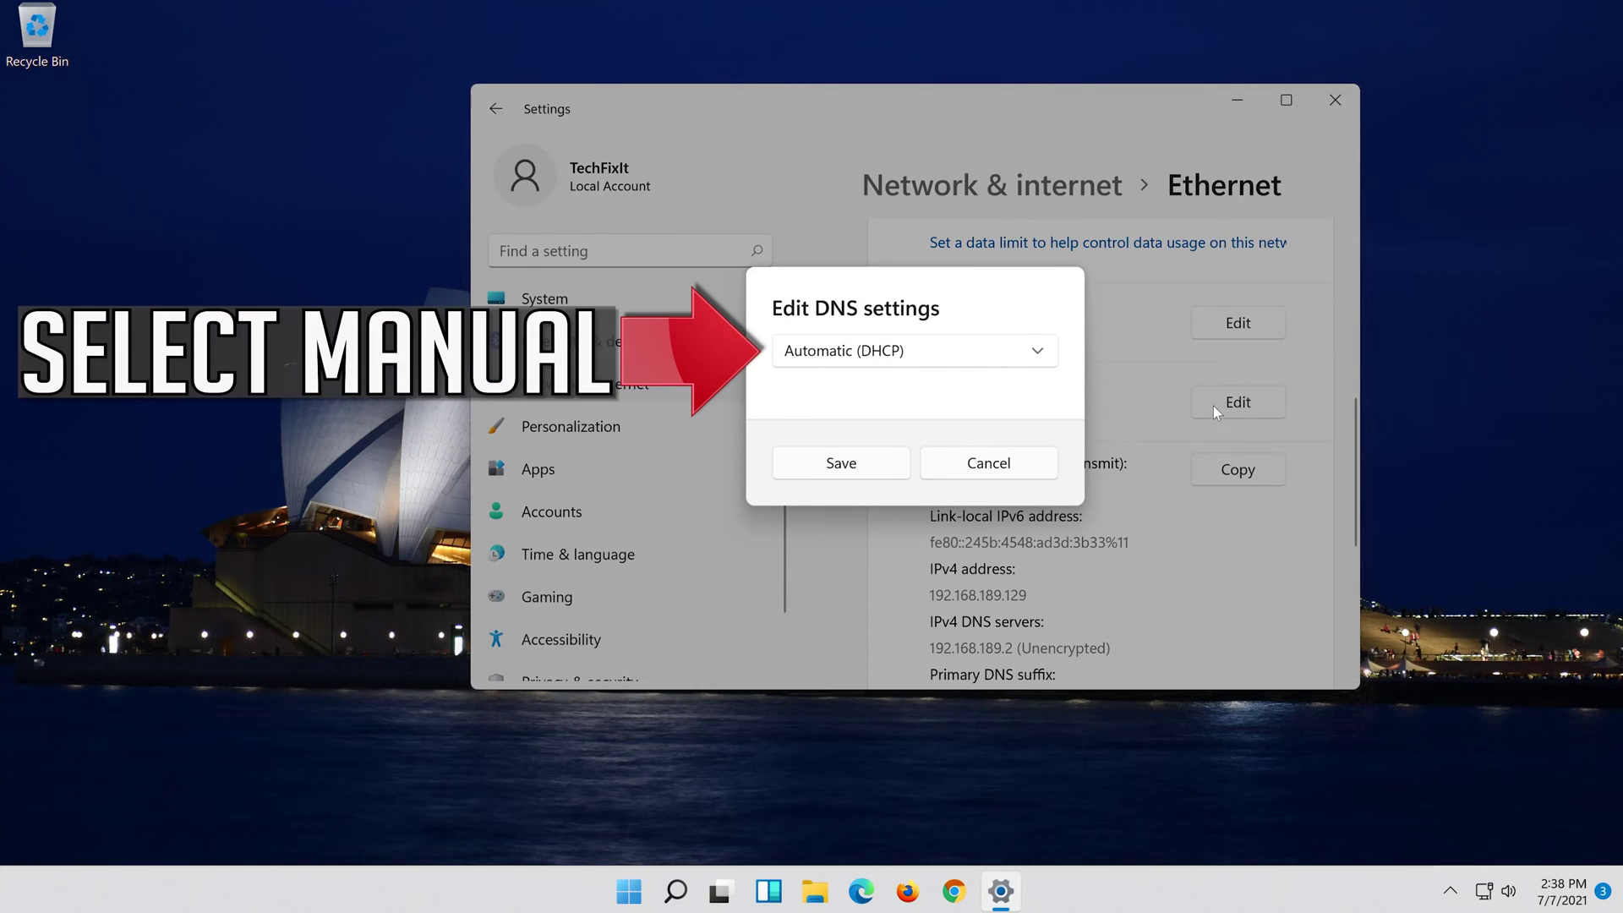
left_click(846, 355)
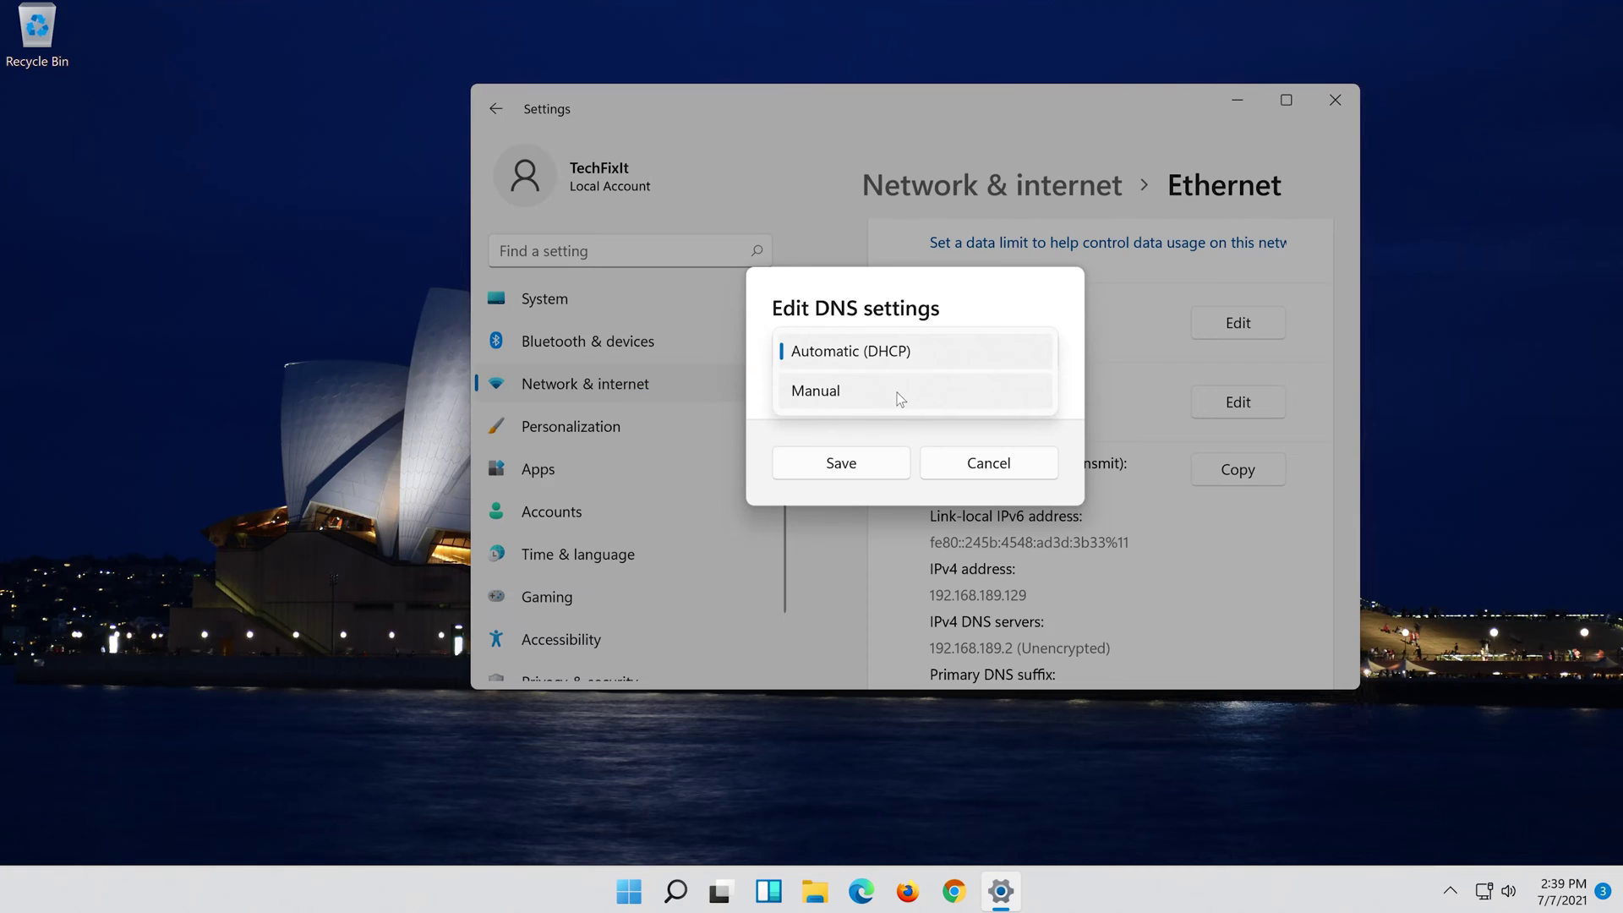
left_click(897, 398)
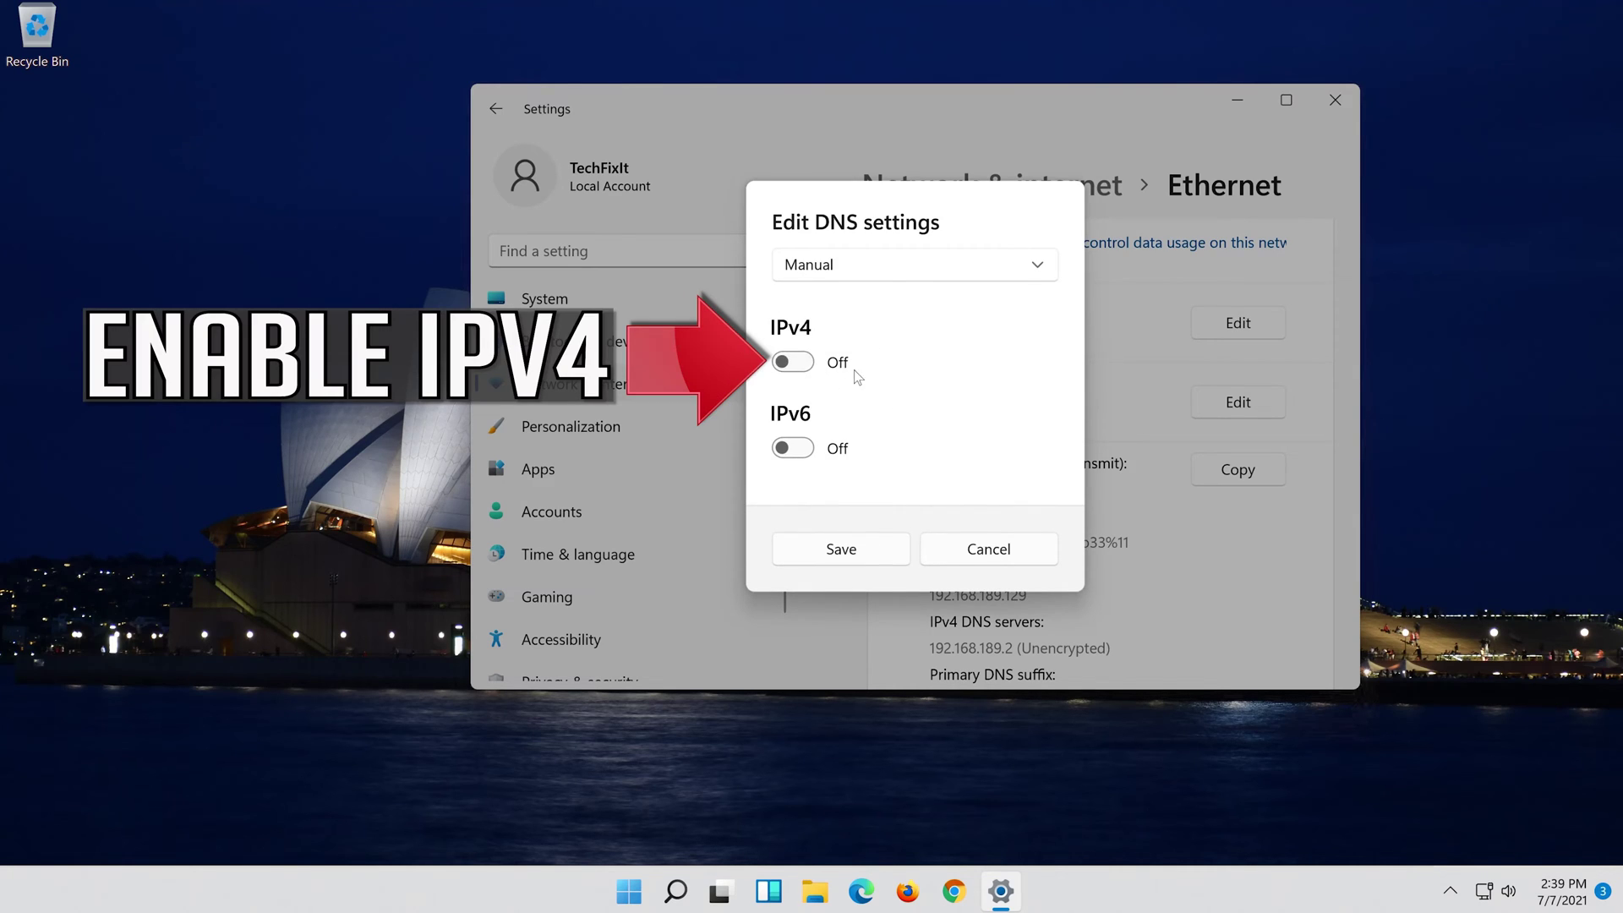
left_click(808, 364)
left_click(978, 336)
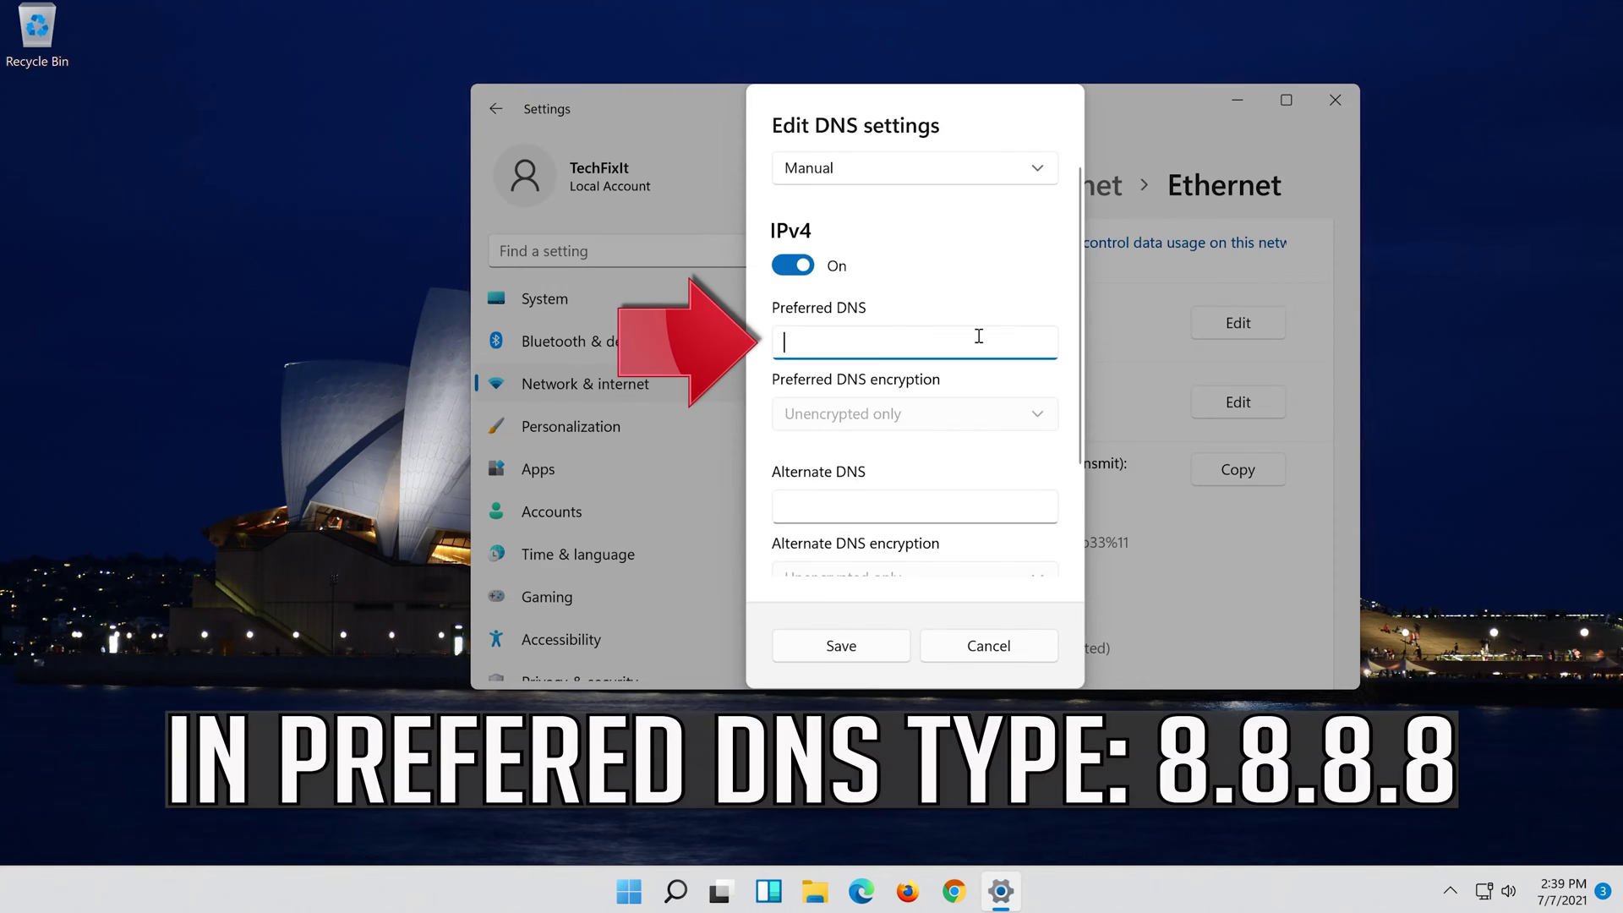
type("8.8.8.8")
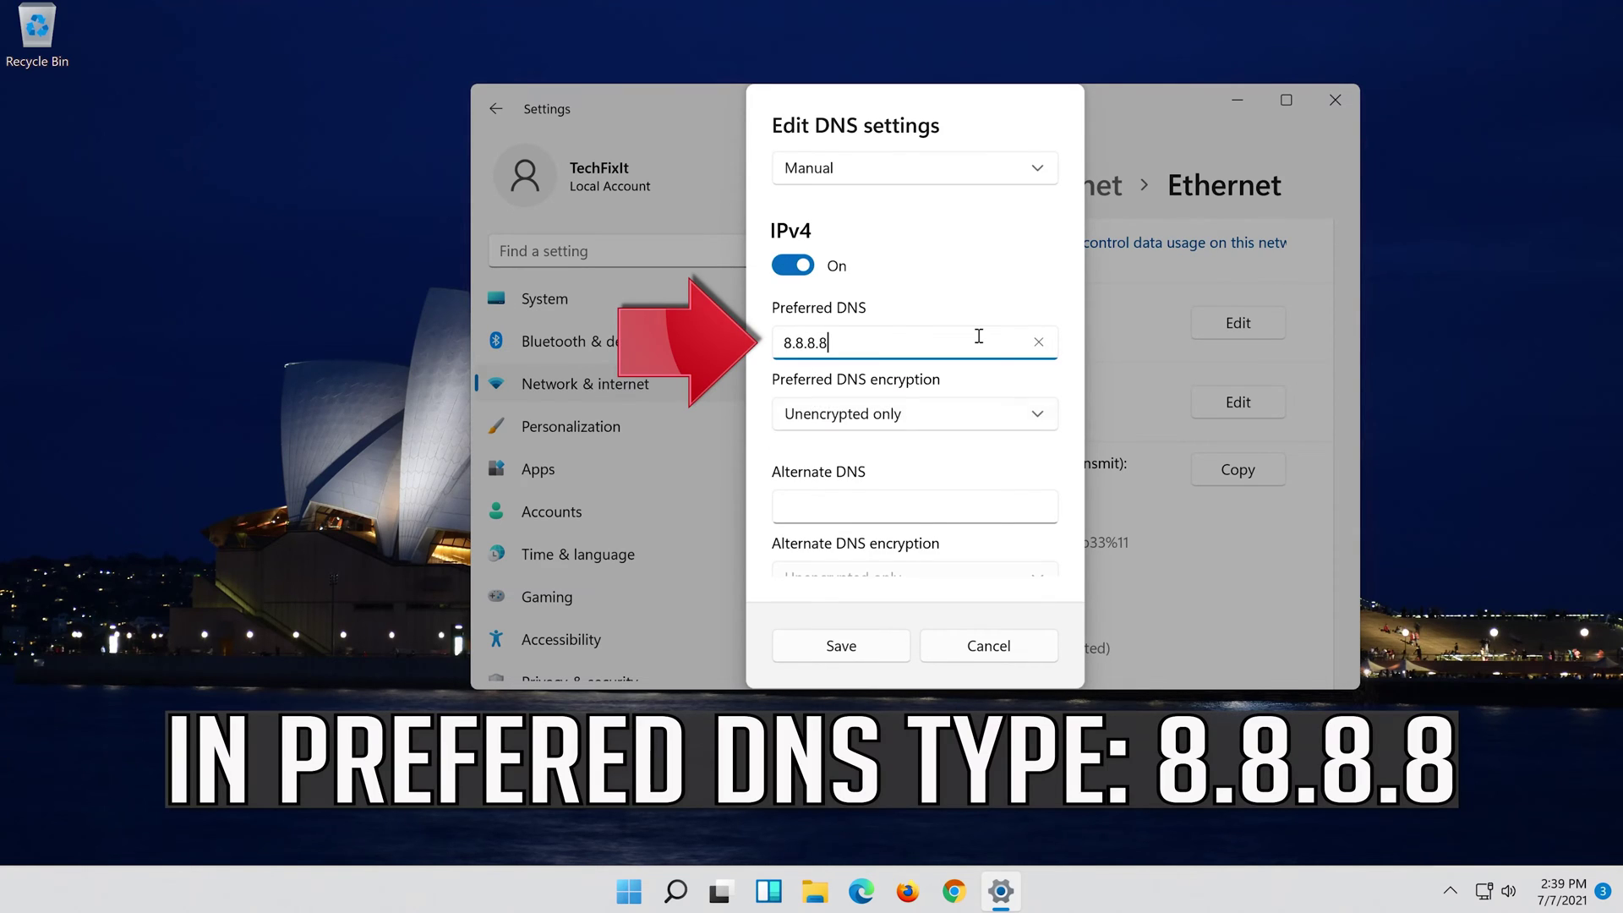
left_click(1040, 408)
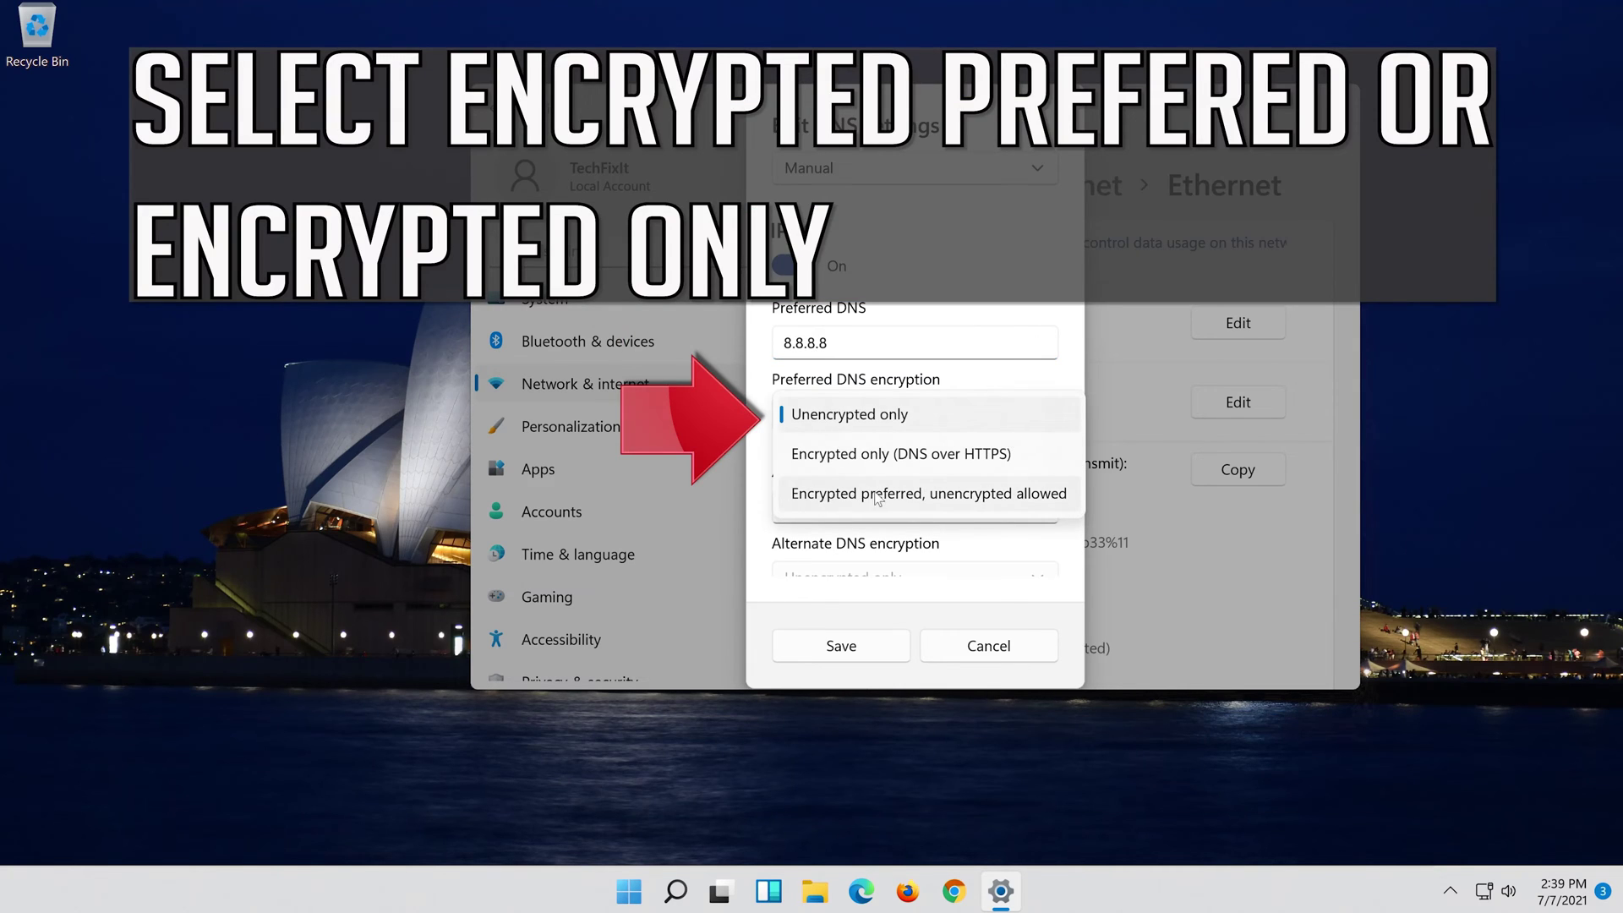
left_click(998, 495)
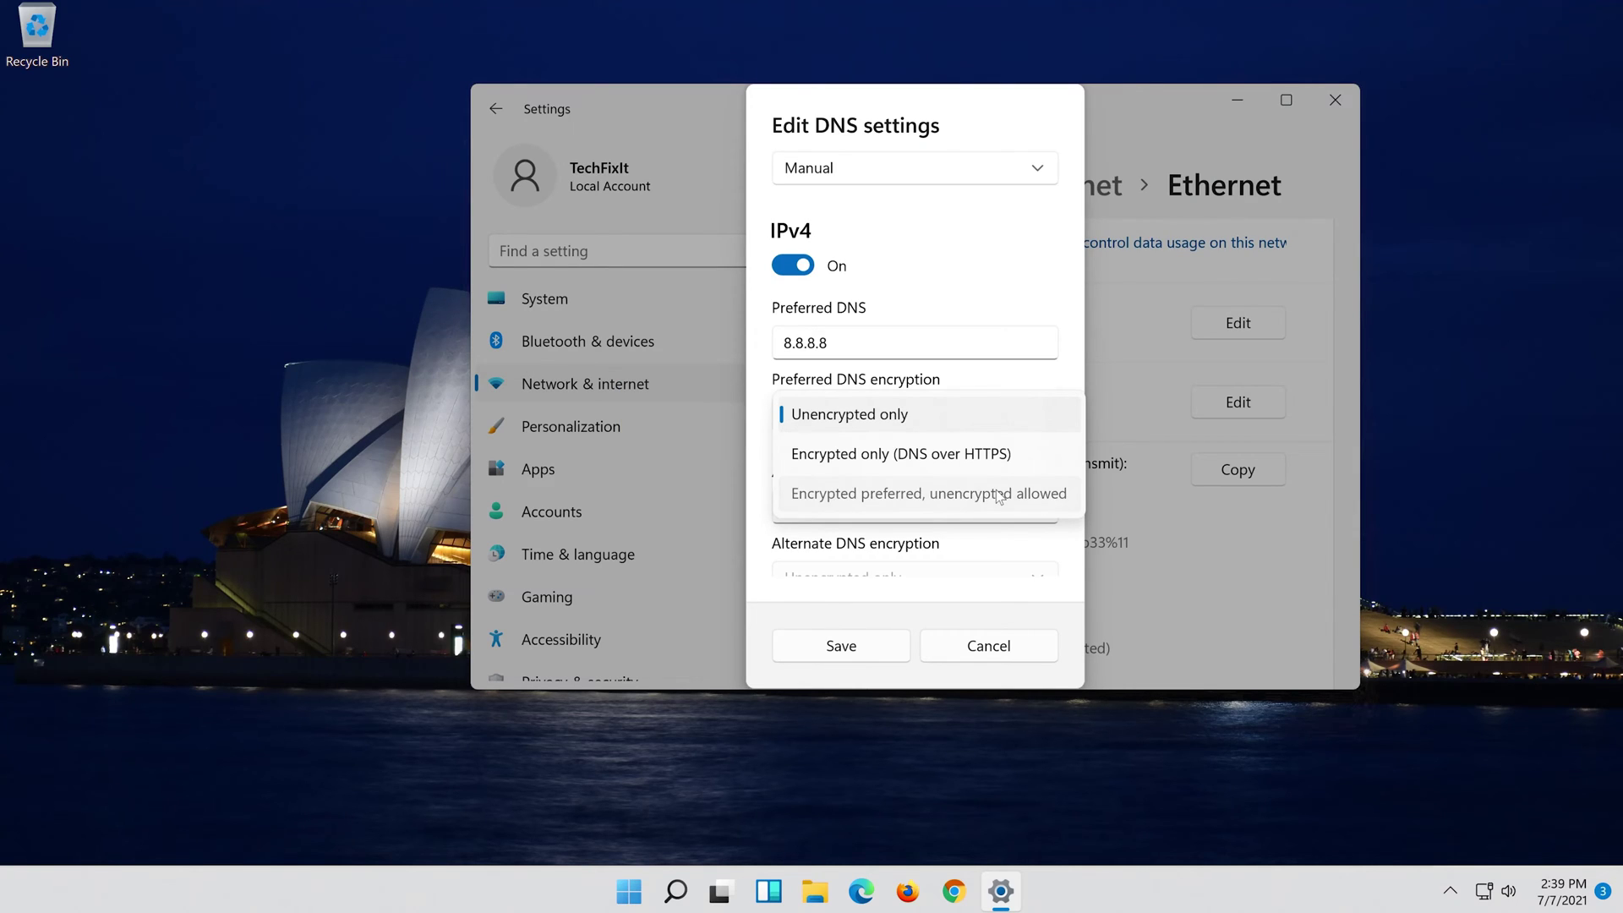
Step: Set alternate DNS 8.8.4.4 to encrypted preferred, unencrypted allowed
left_click(977, 504)
type("8.")
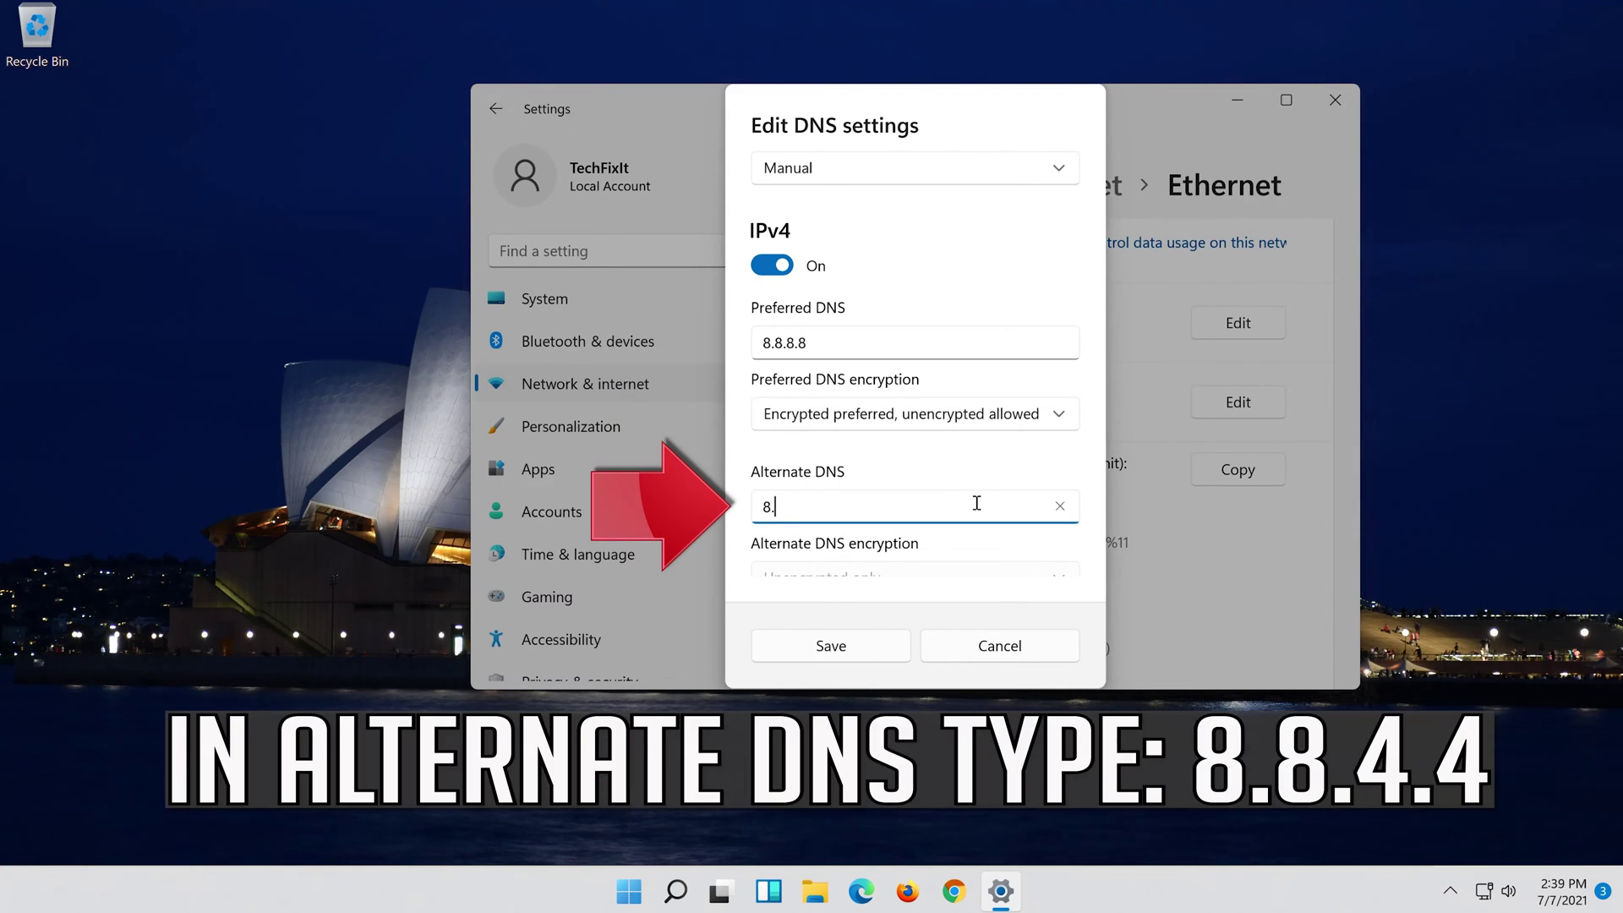
type("8.4.")
type("4")
scroll(1060, 463, "down", 2)
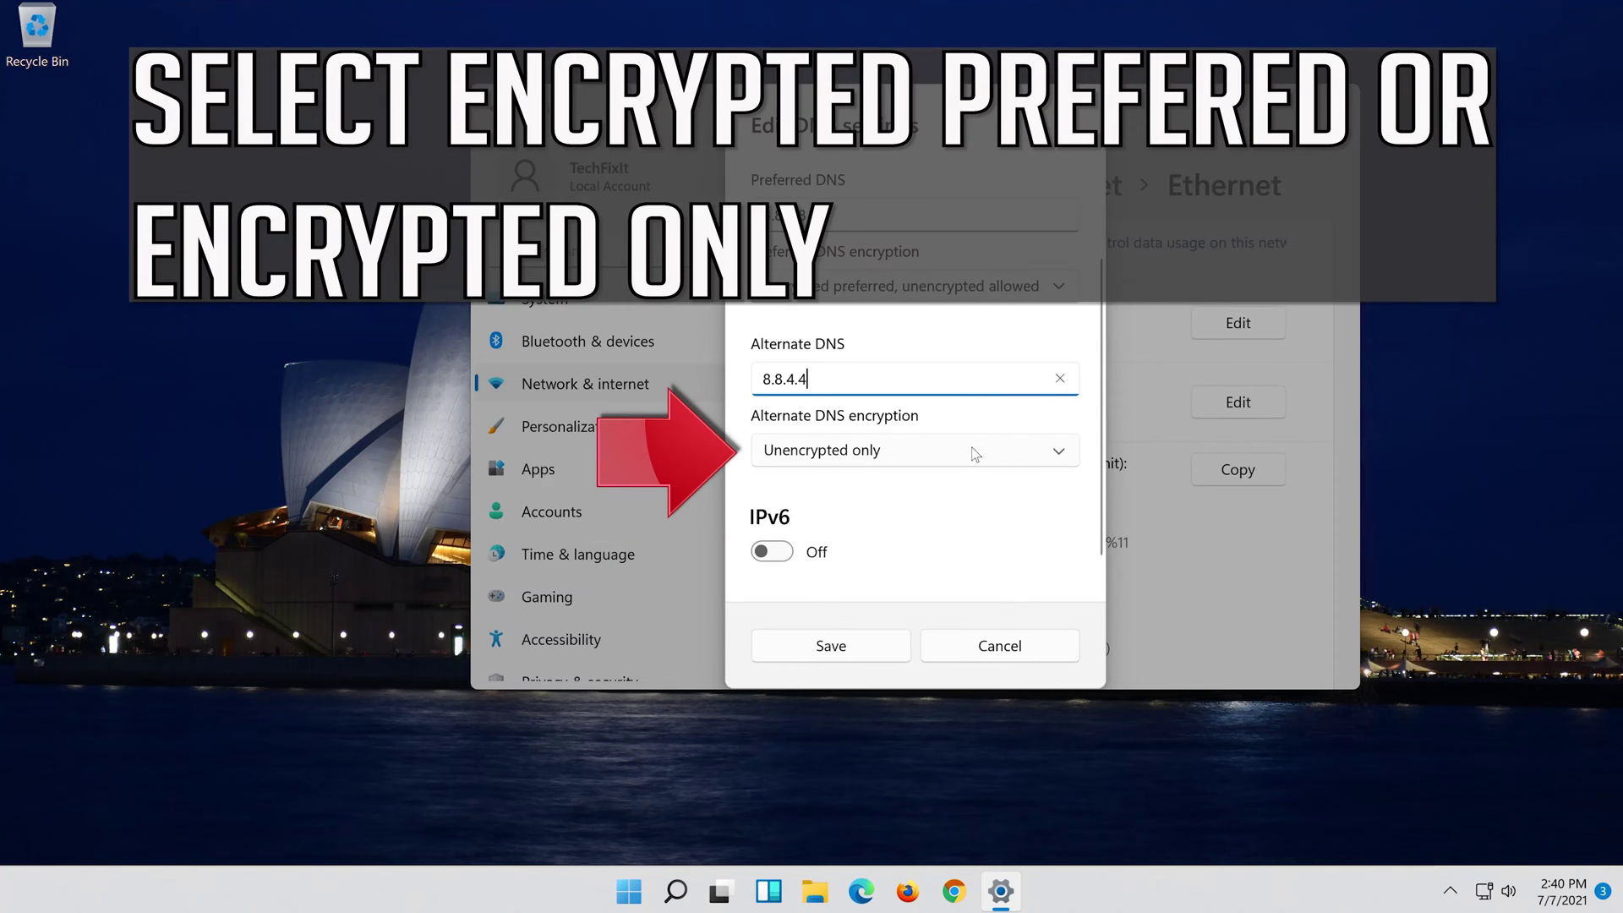
left_click(975, 454)
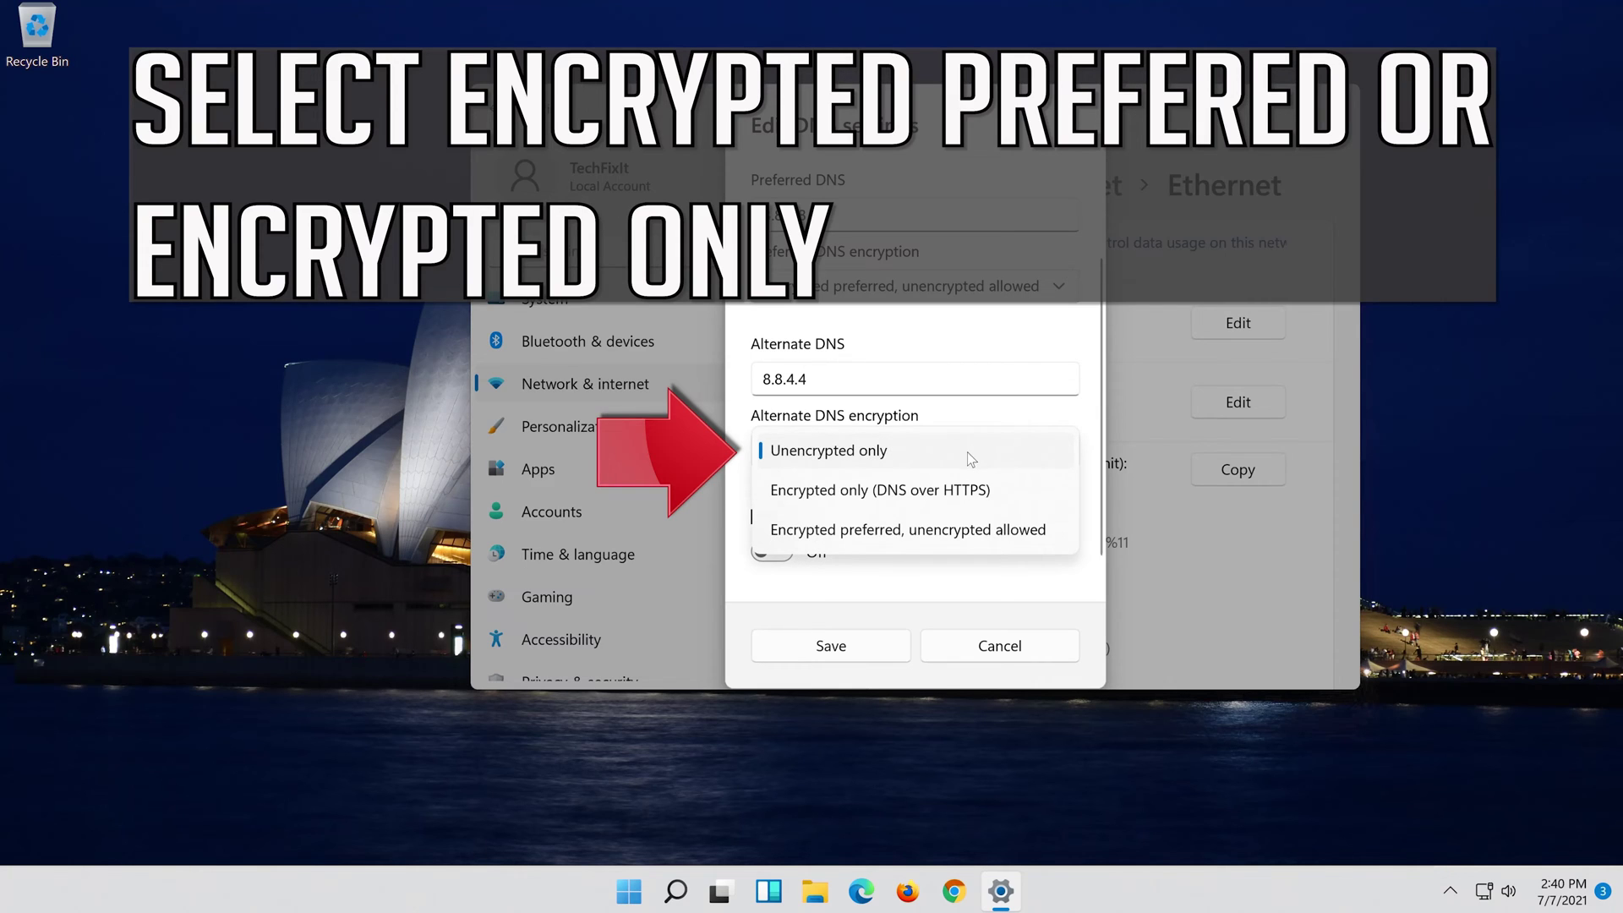
left_click(939, 530)
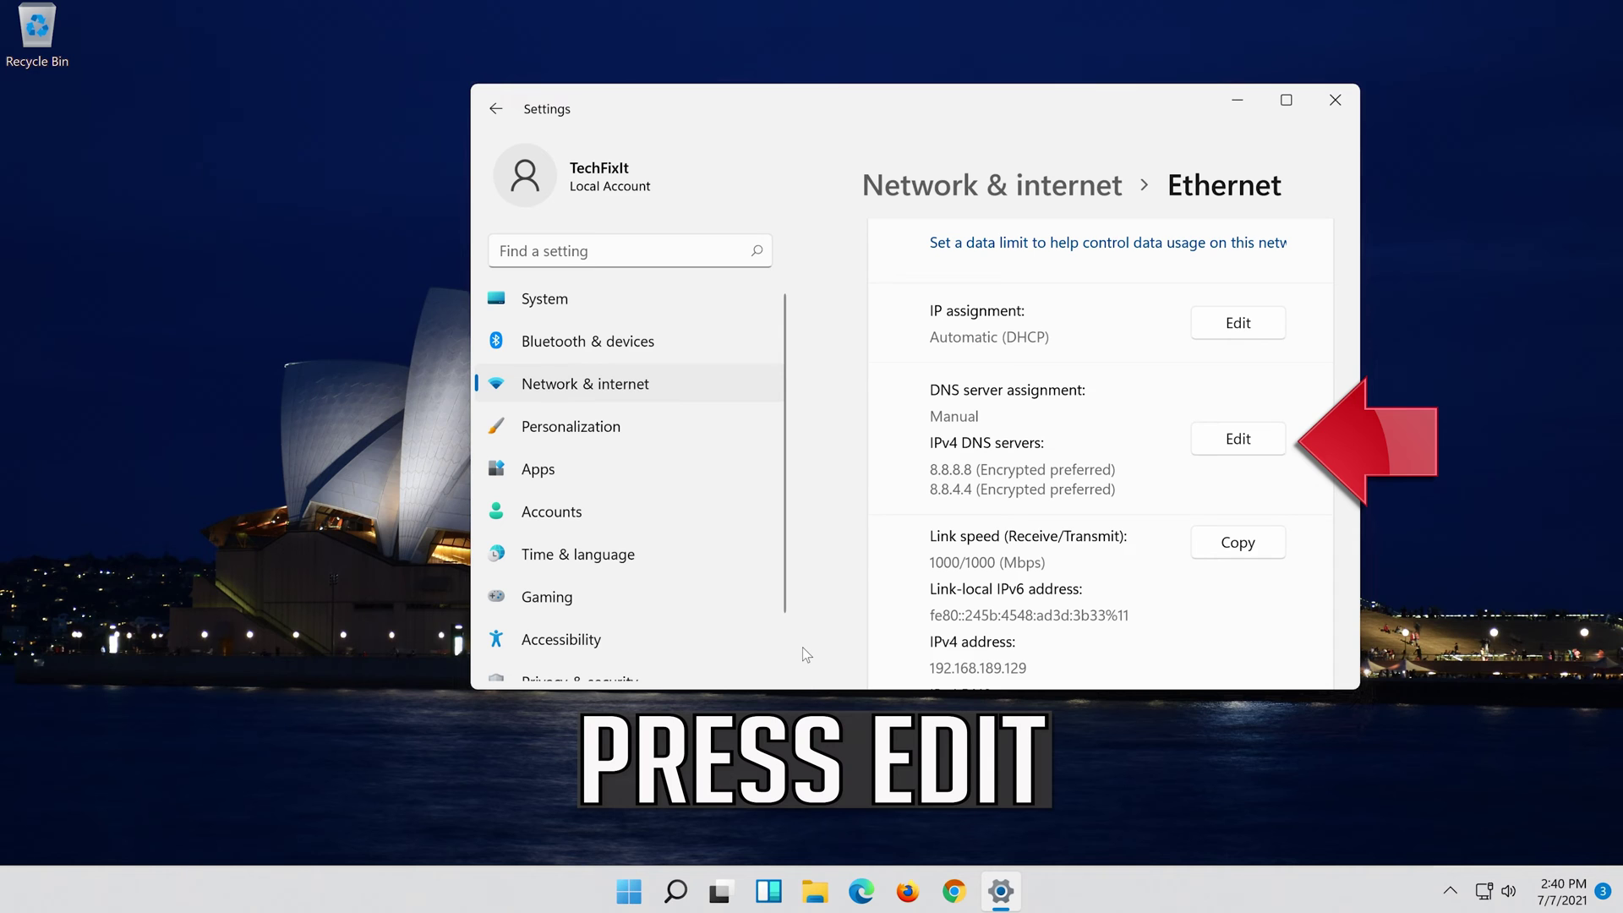
Step: Turn off manual IPv4 DNS, choose Automatic (DHCP), and save the DNS settings
left_click(1229, 444)
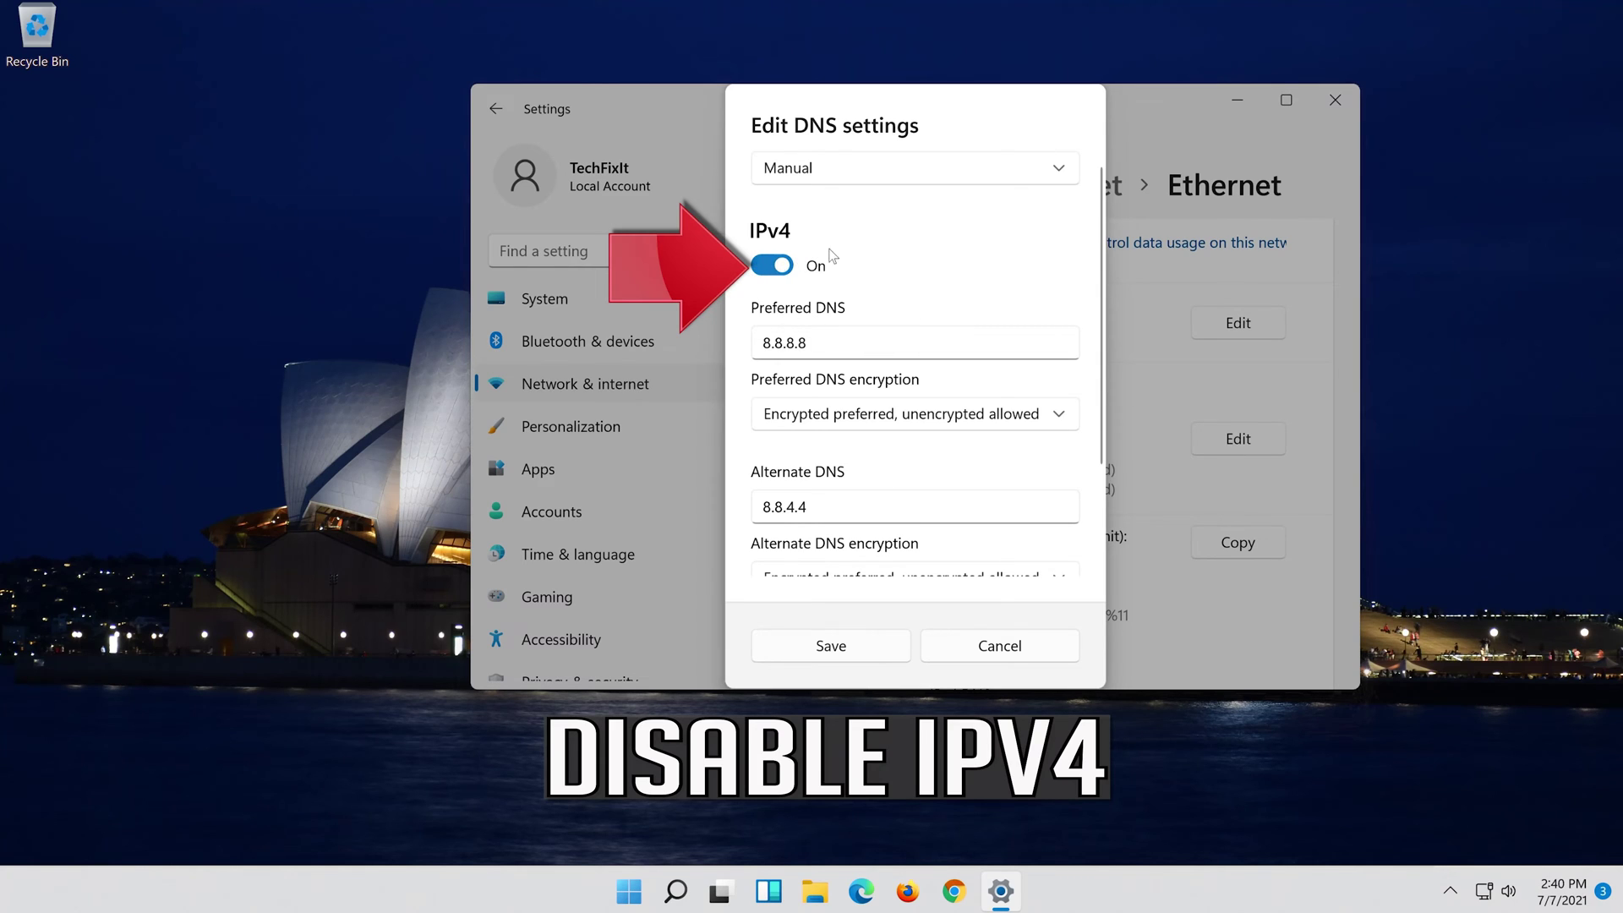
left_click(786, 267)
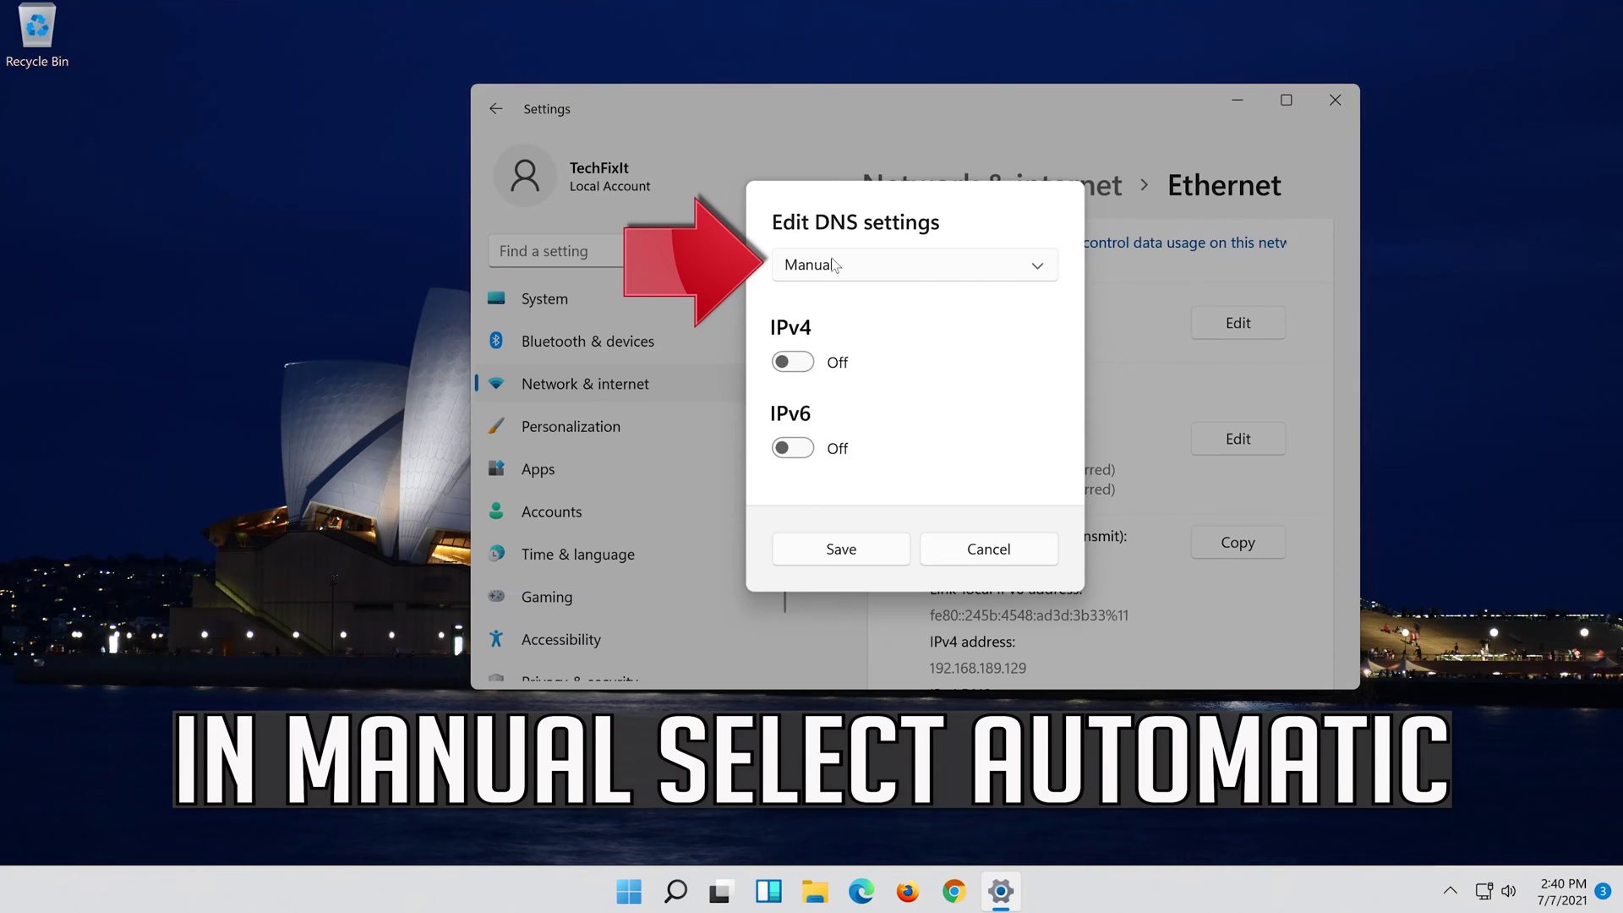
left_click(908, 265)
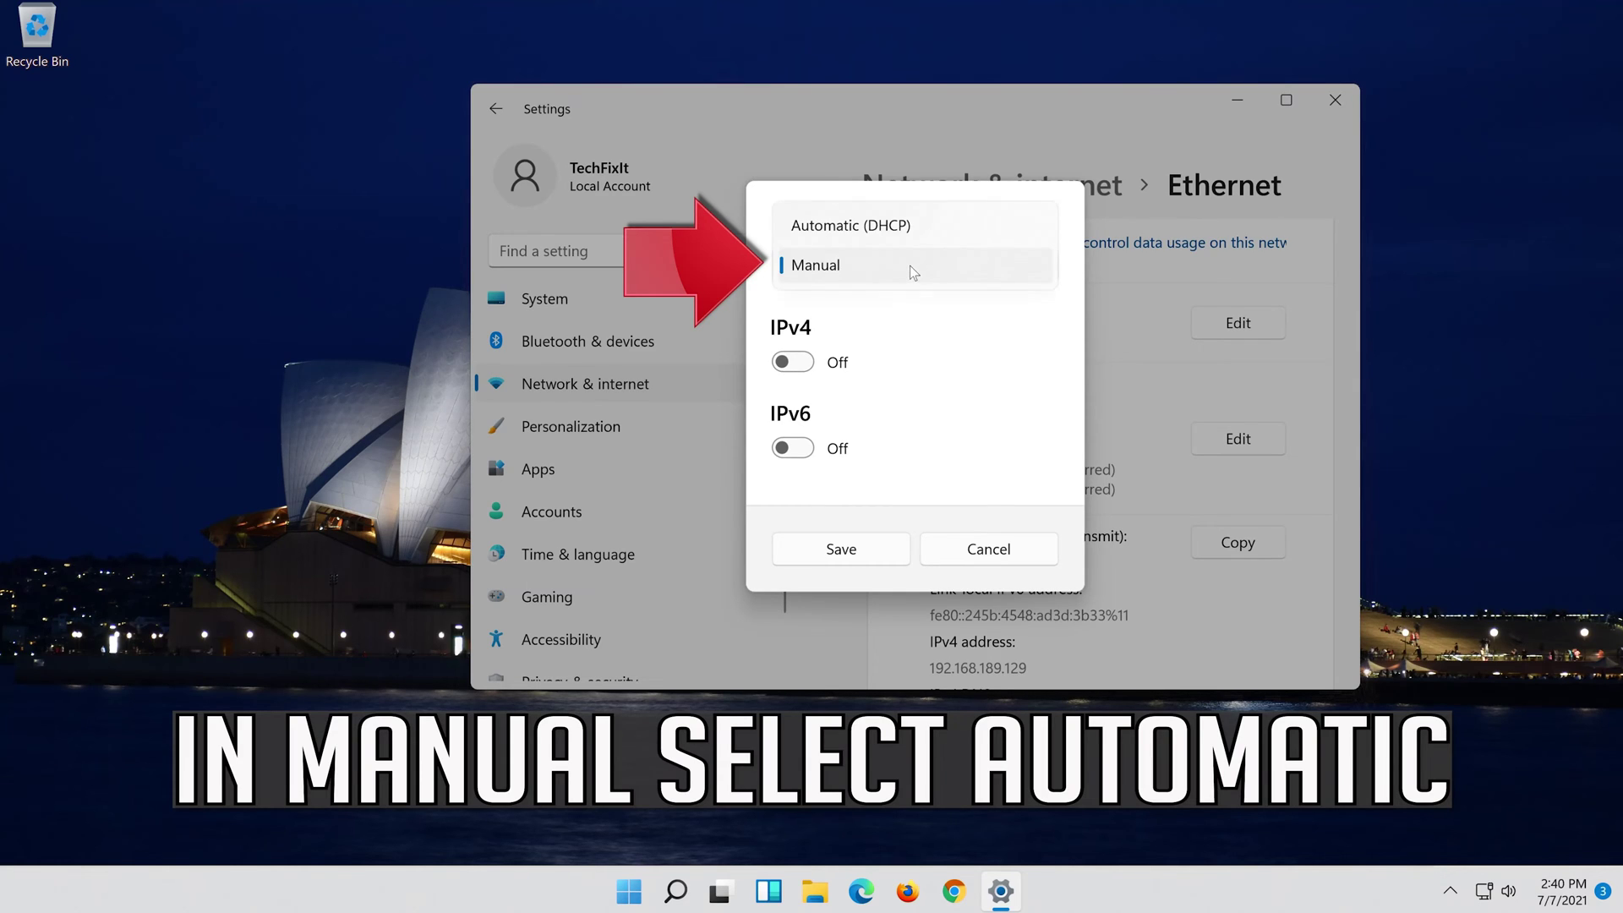
left_click(945, 229)
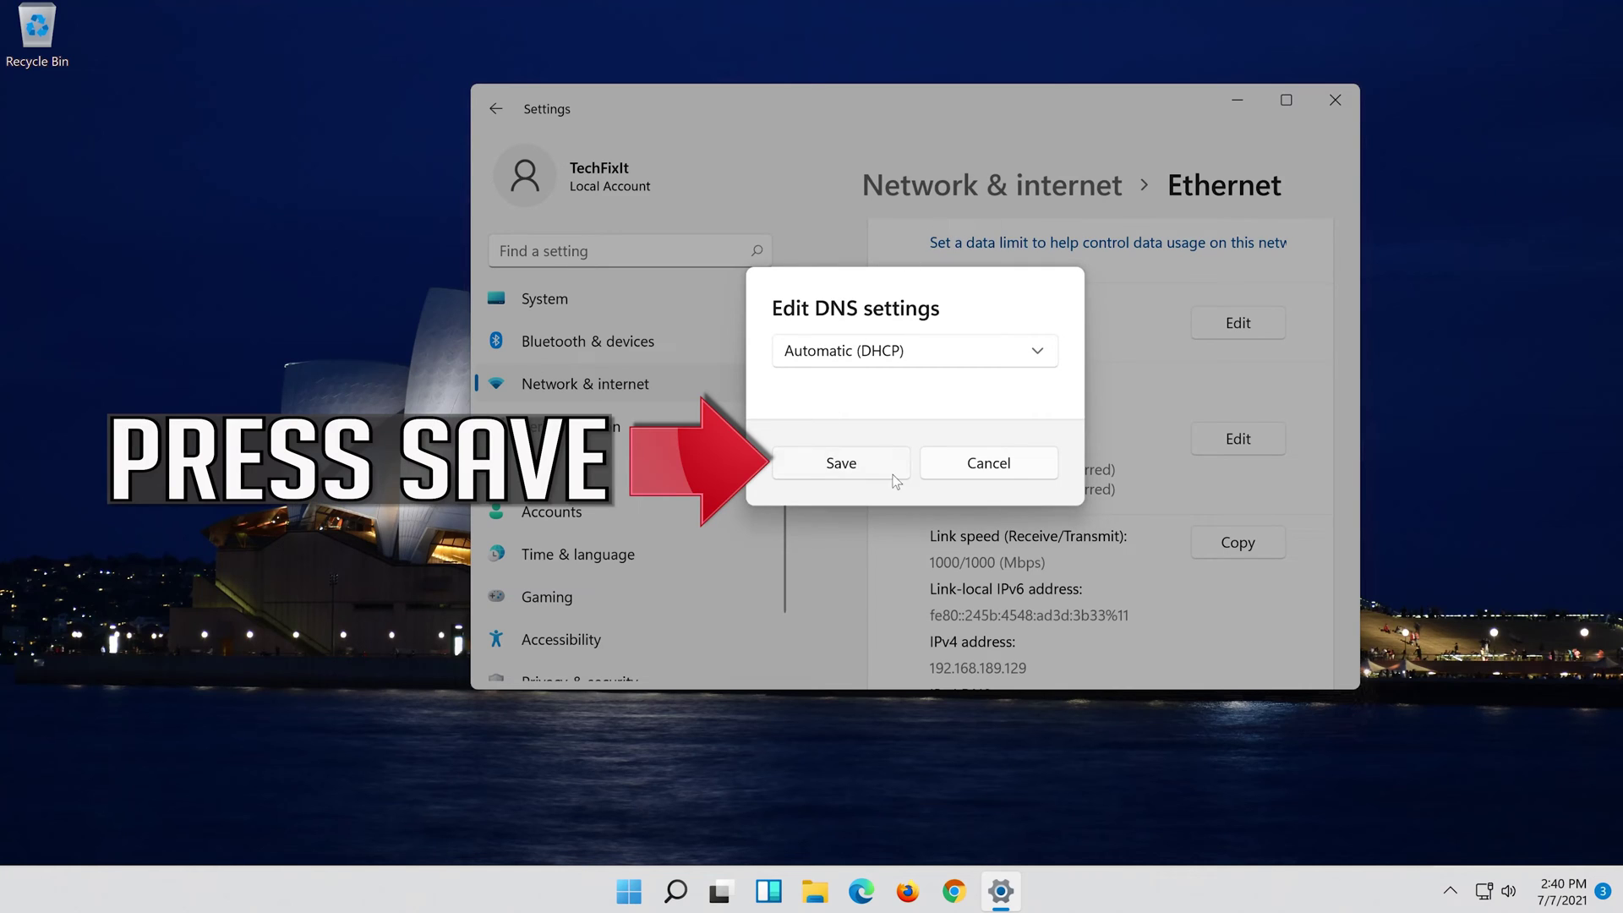
left_click(841, 465)
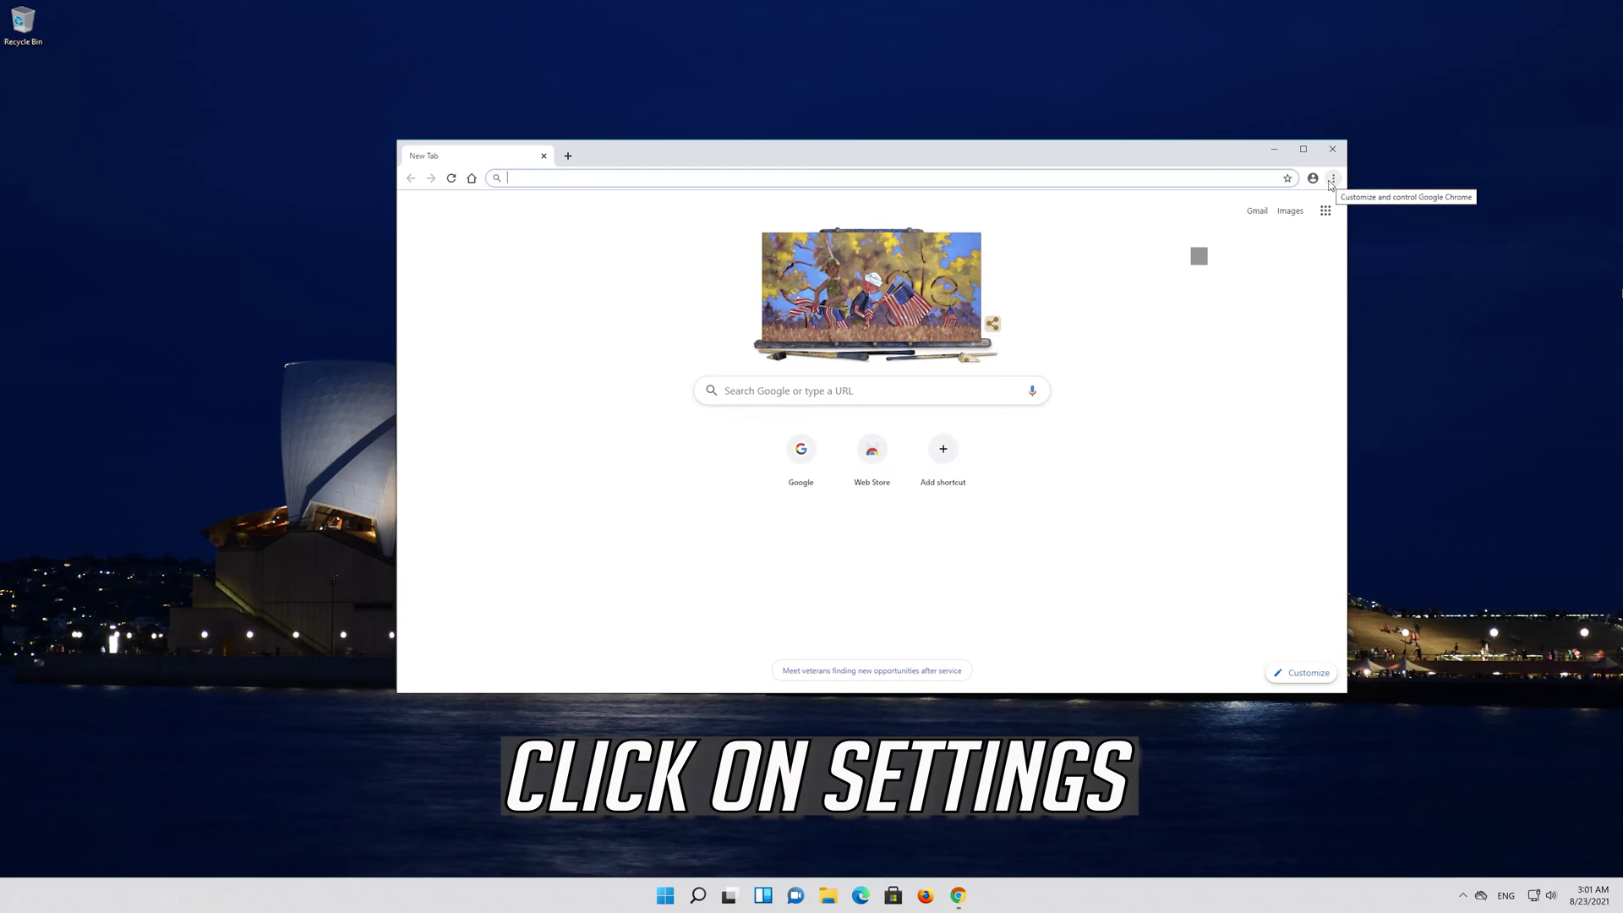
Step: Go to Chrome's Settings page through the three-dot menu
left_click(1330, 185)
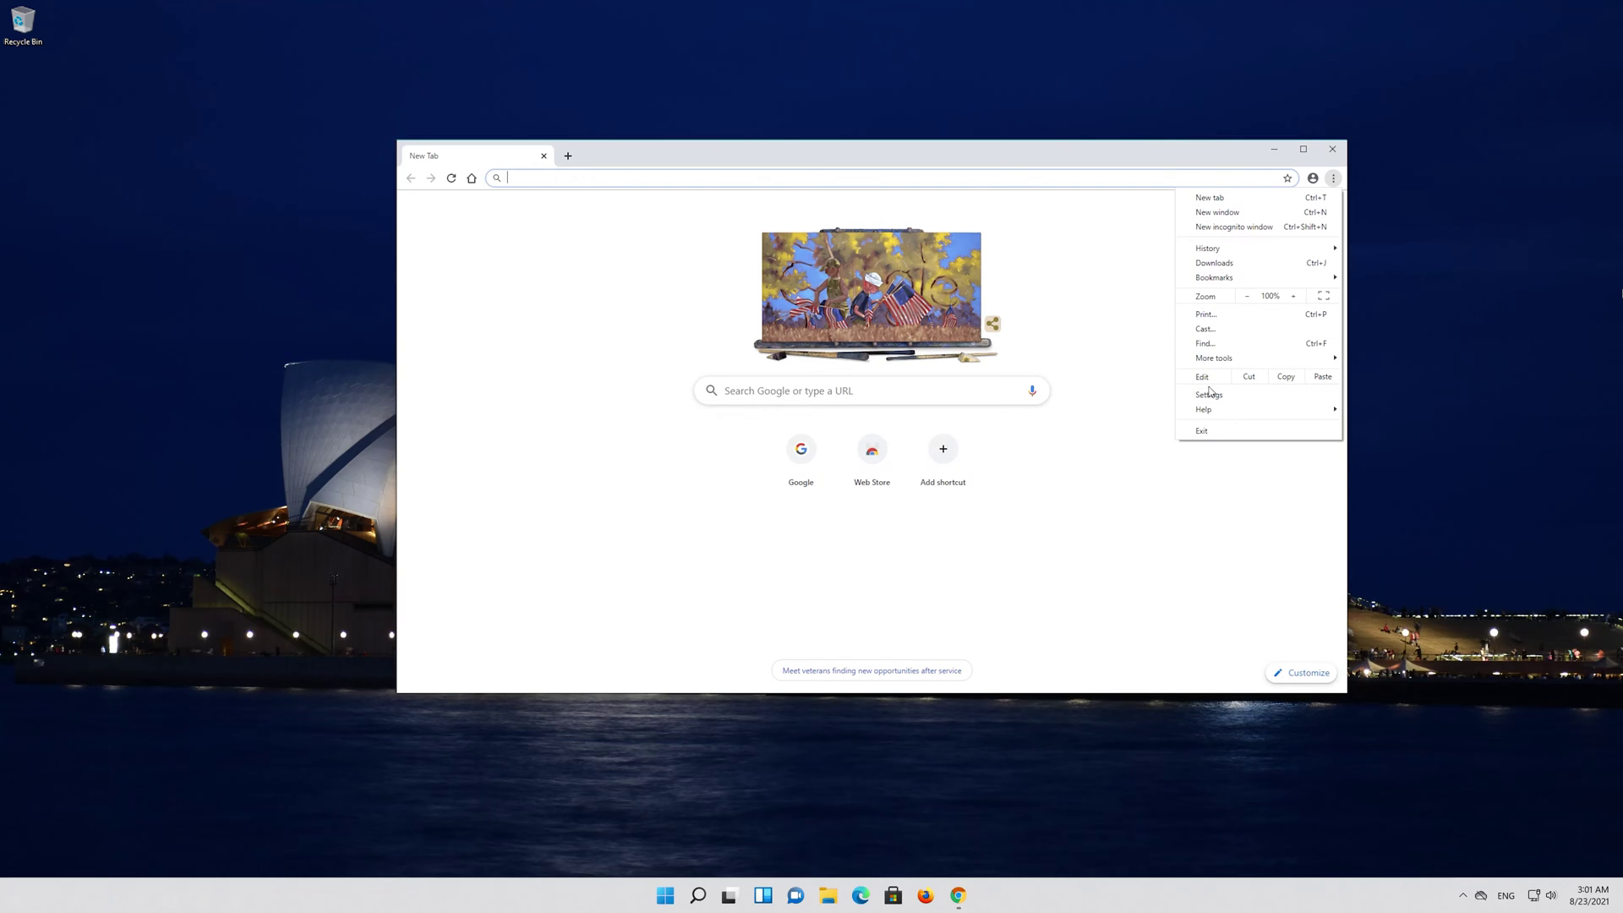
left_click(1258, 400)
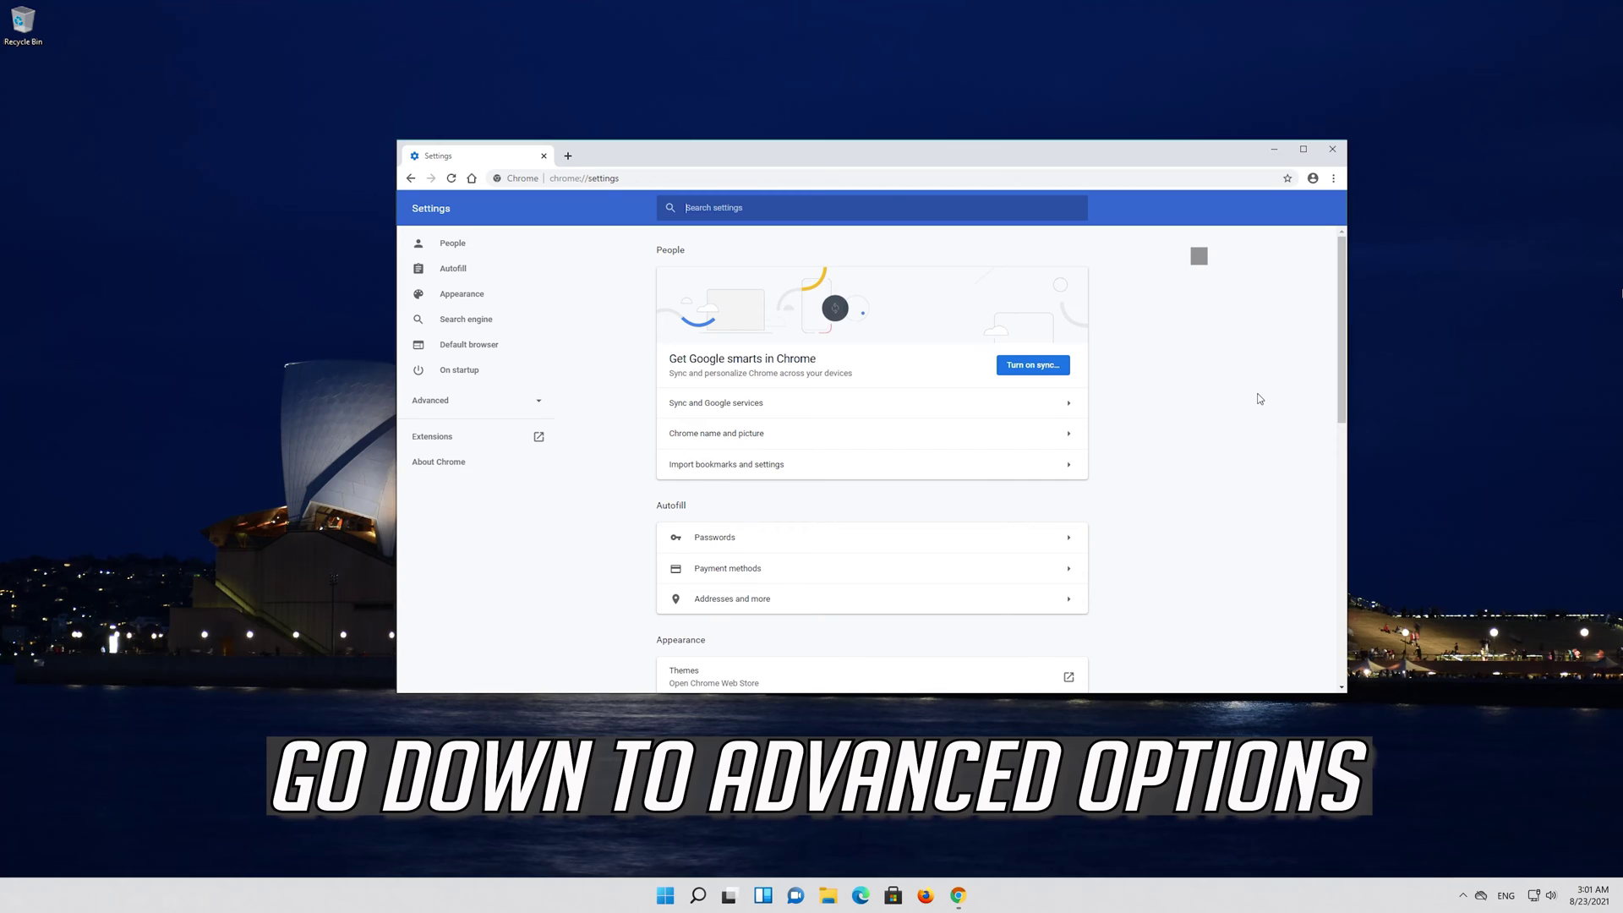
scroll(1003, 404, "down", 5)
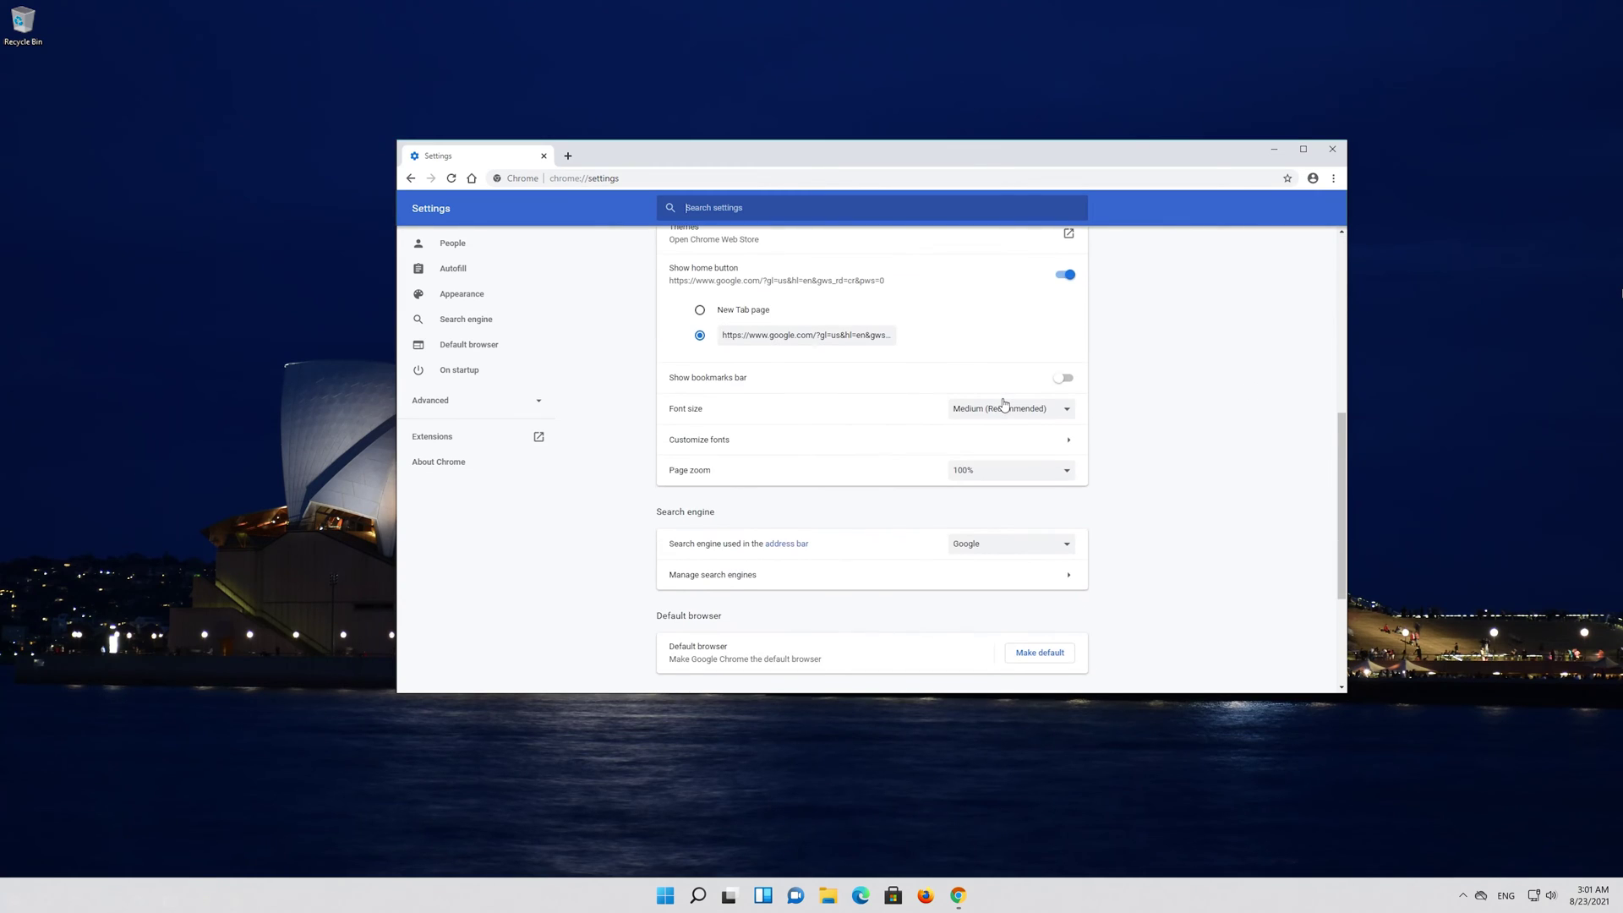
scroll(1003, 403, "down", 3)
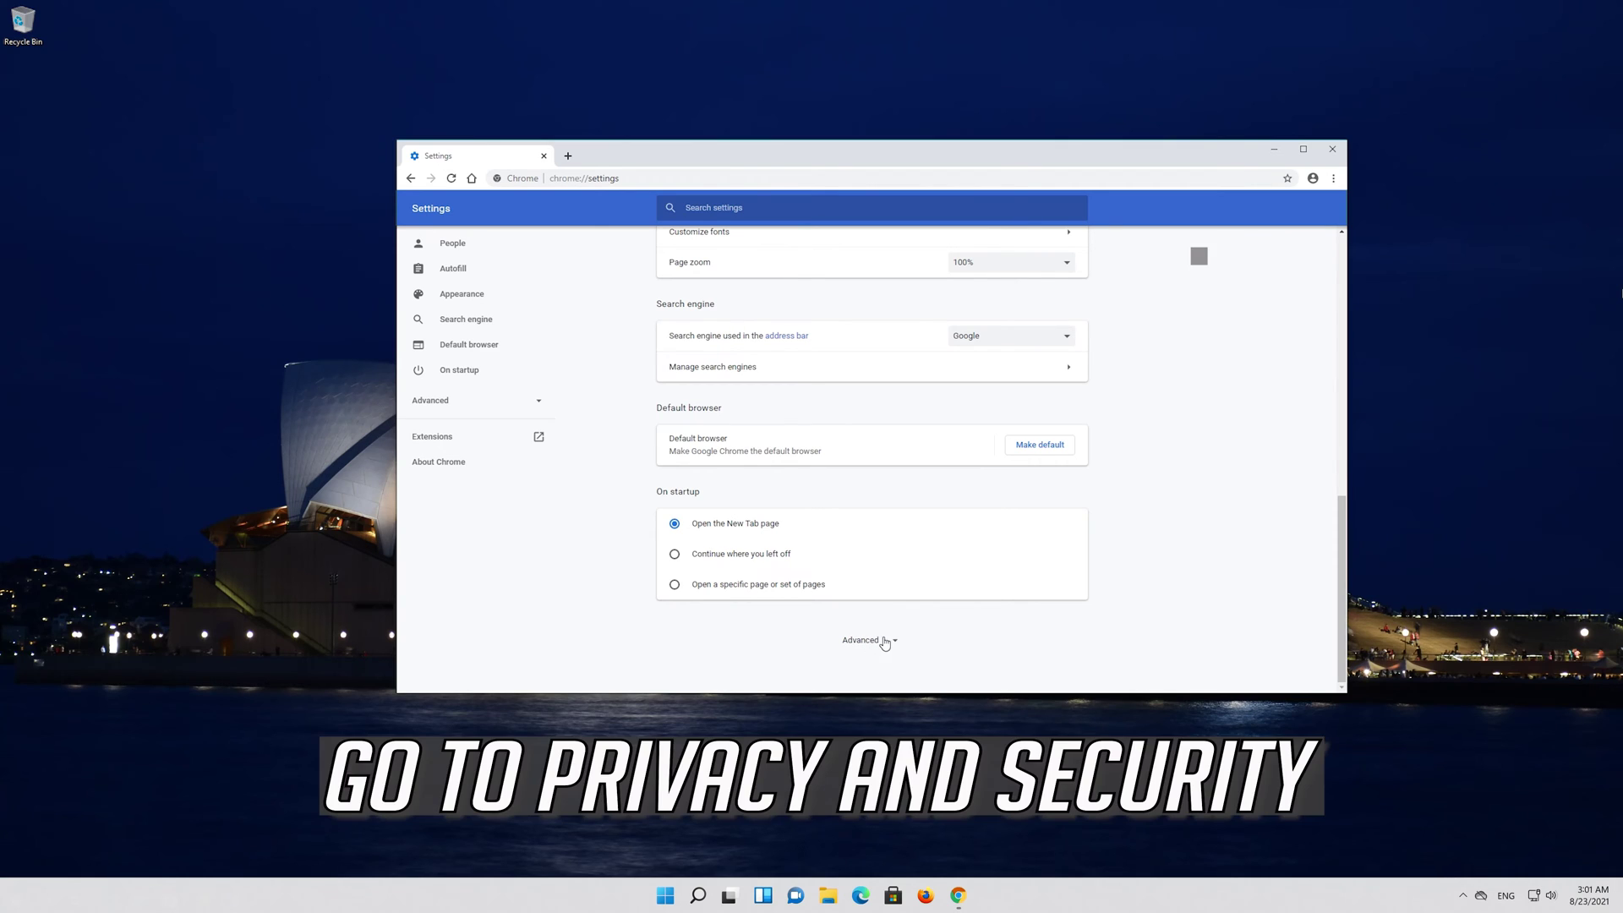
Step: Expand Chrome's Advanced settings and bring up the Clear browsing data dialog
left_click(888, 642)
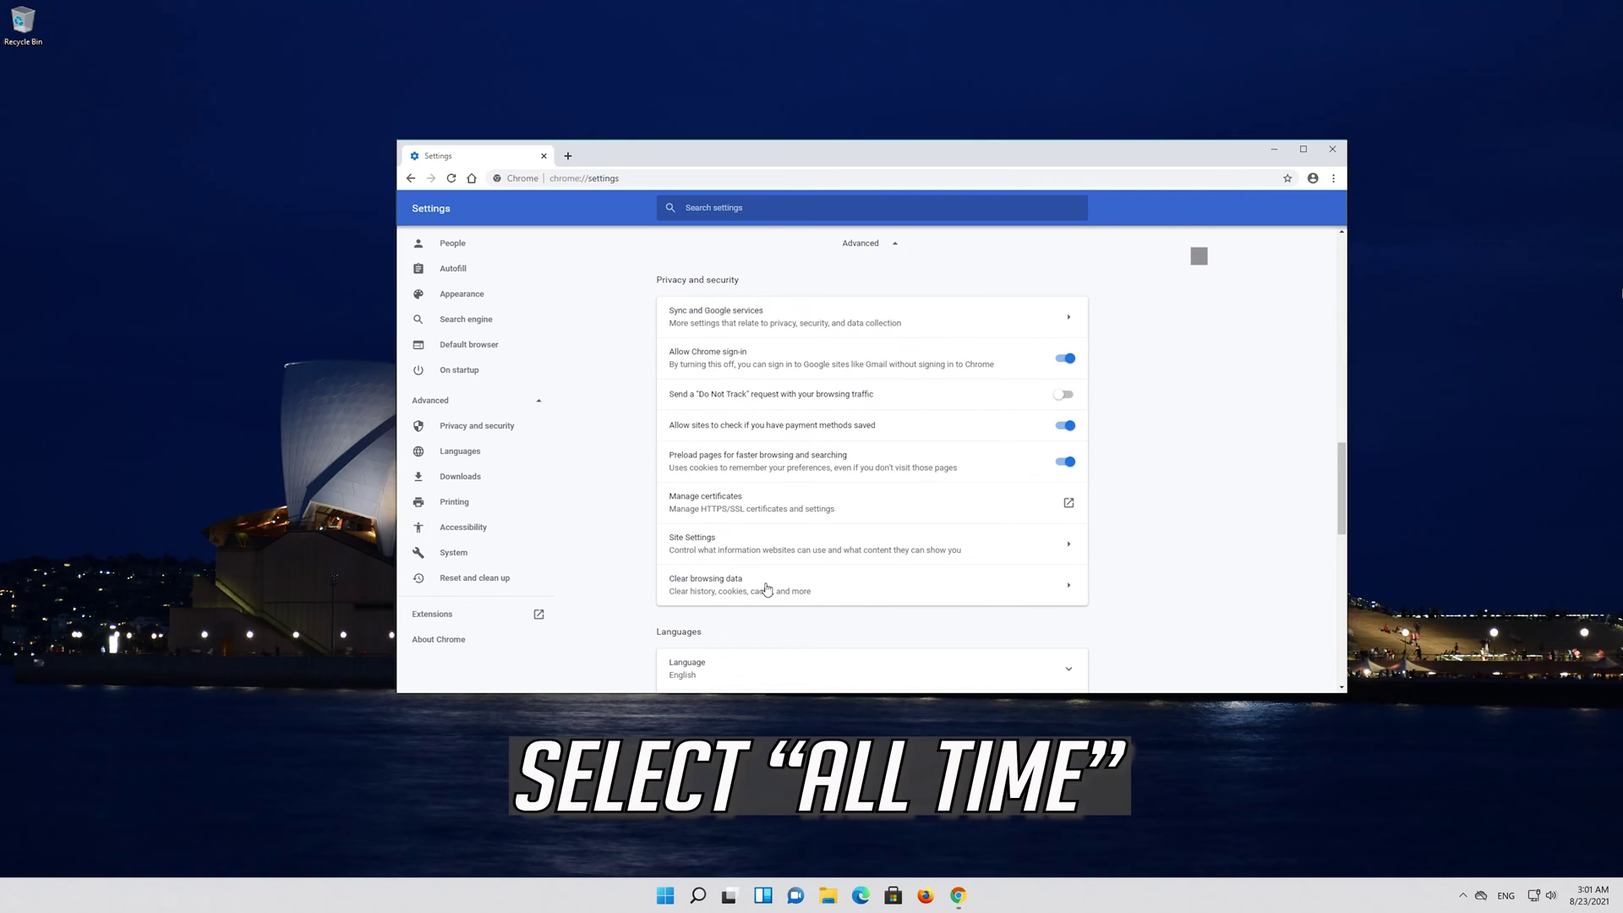
left_click(766, 590)
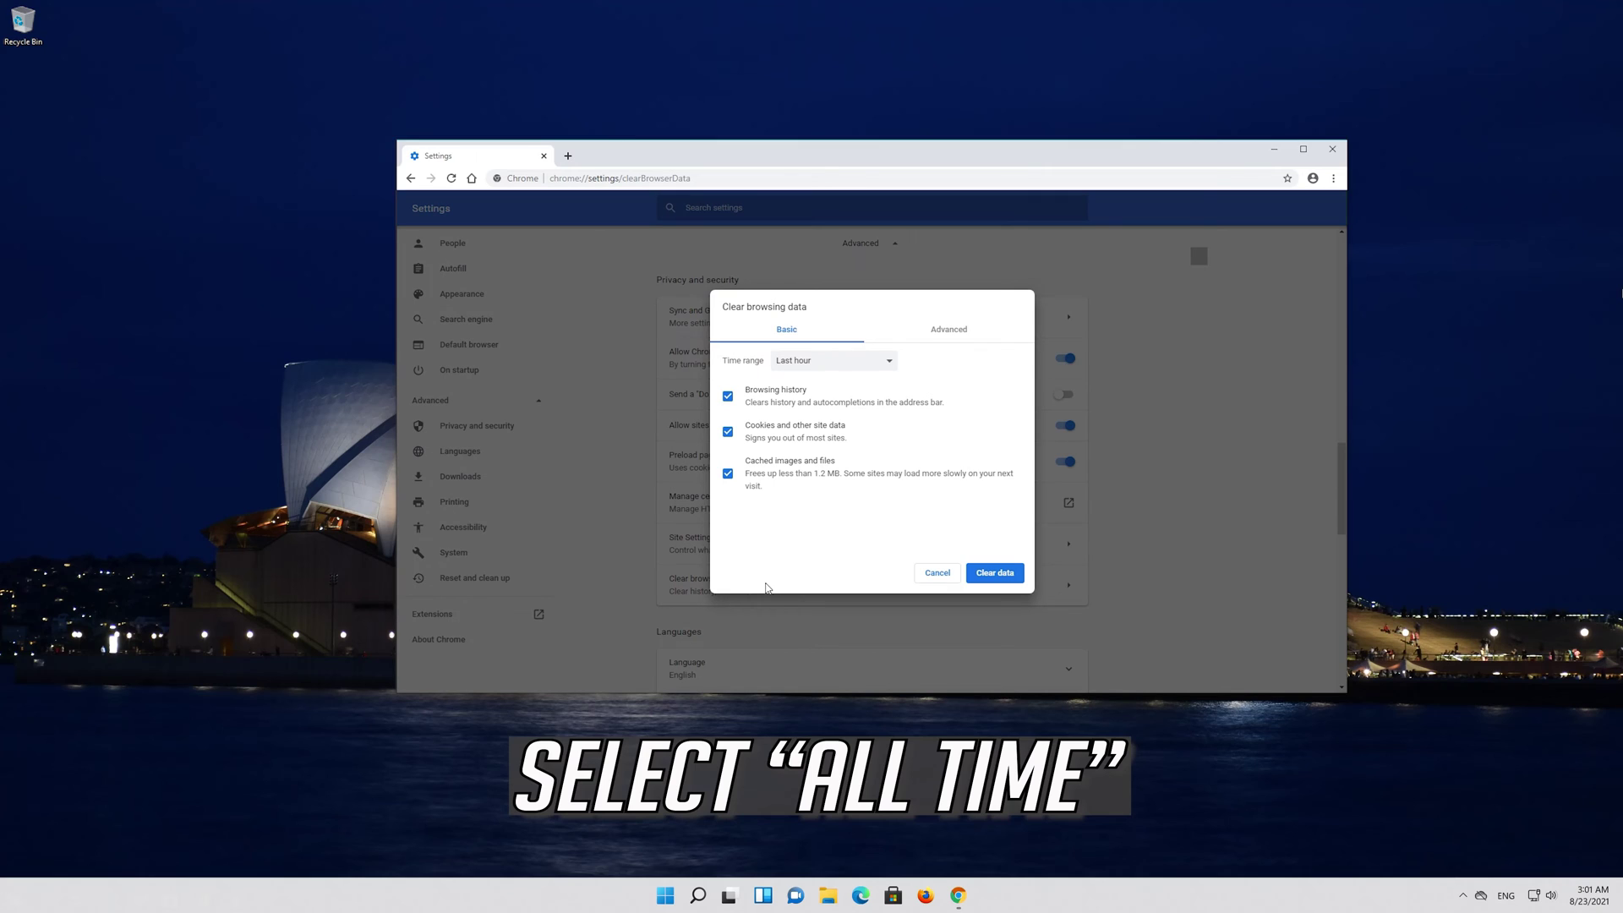
Step: Clear All time data in the Advanced tab, including Site Settings and Hosted app data
left_click(798, 371)
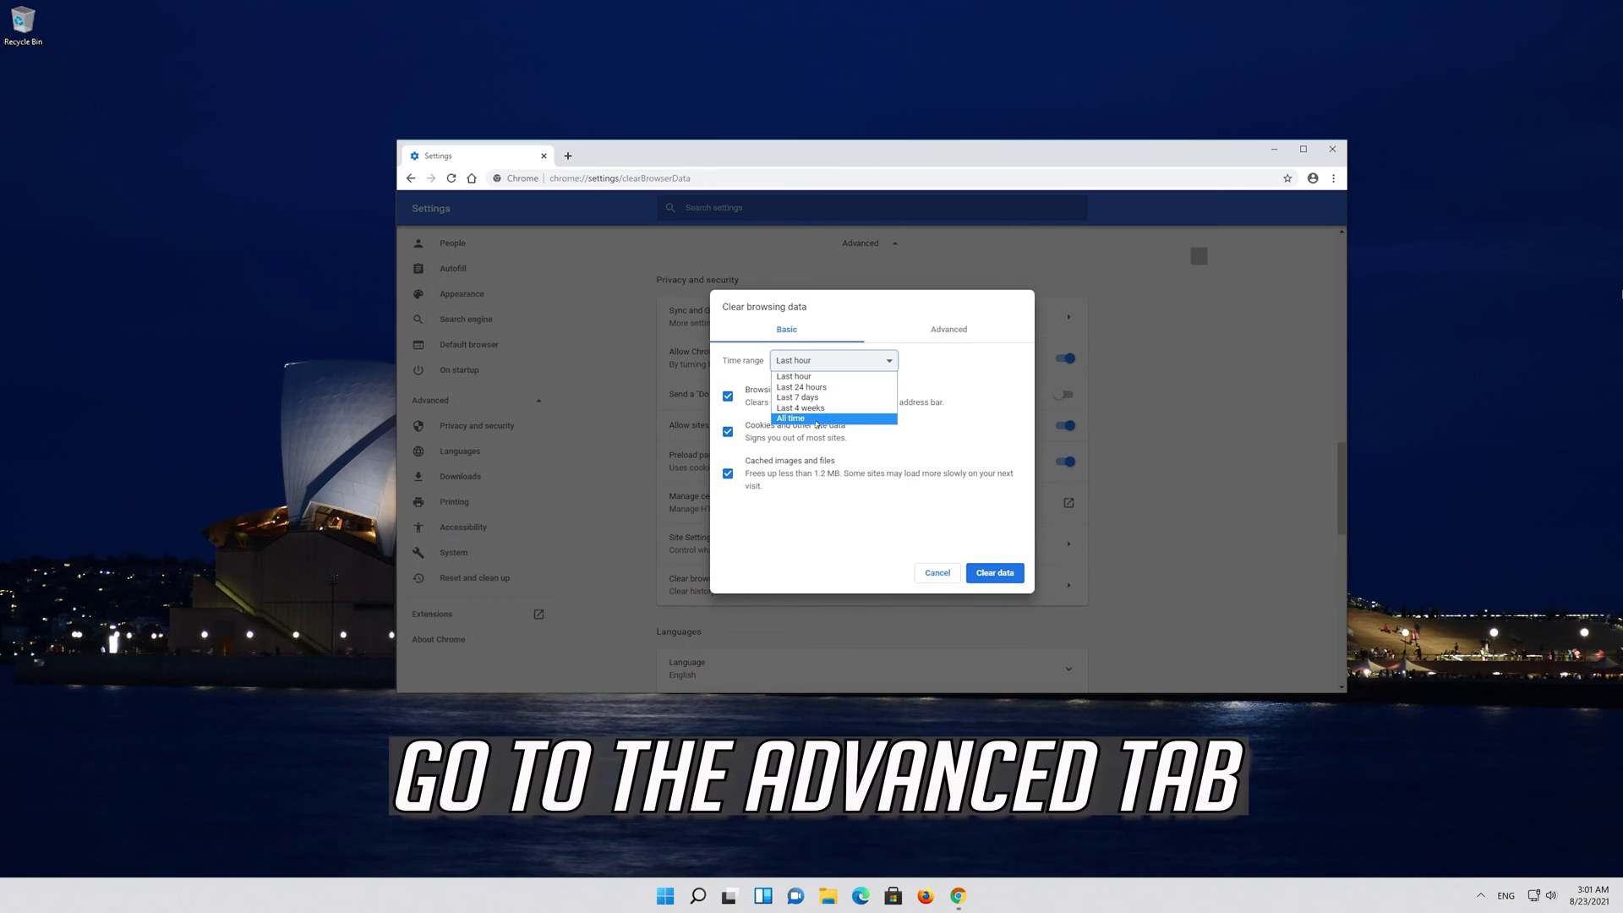
left_click(826, 419)
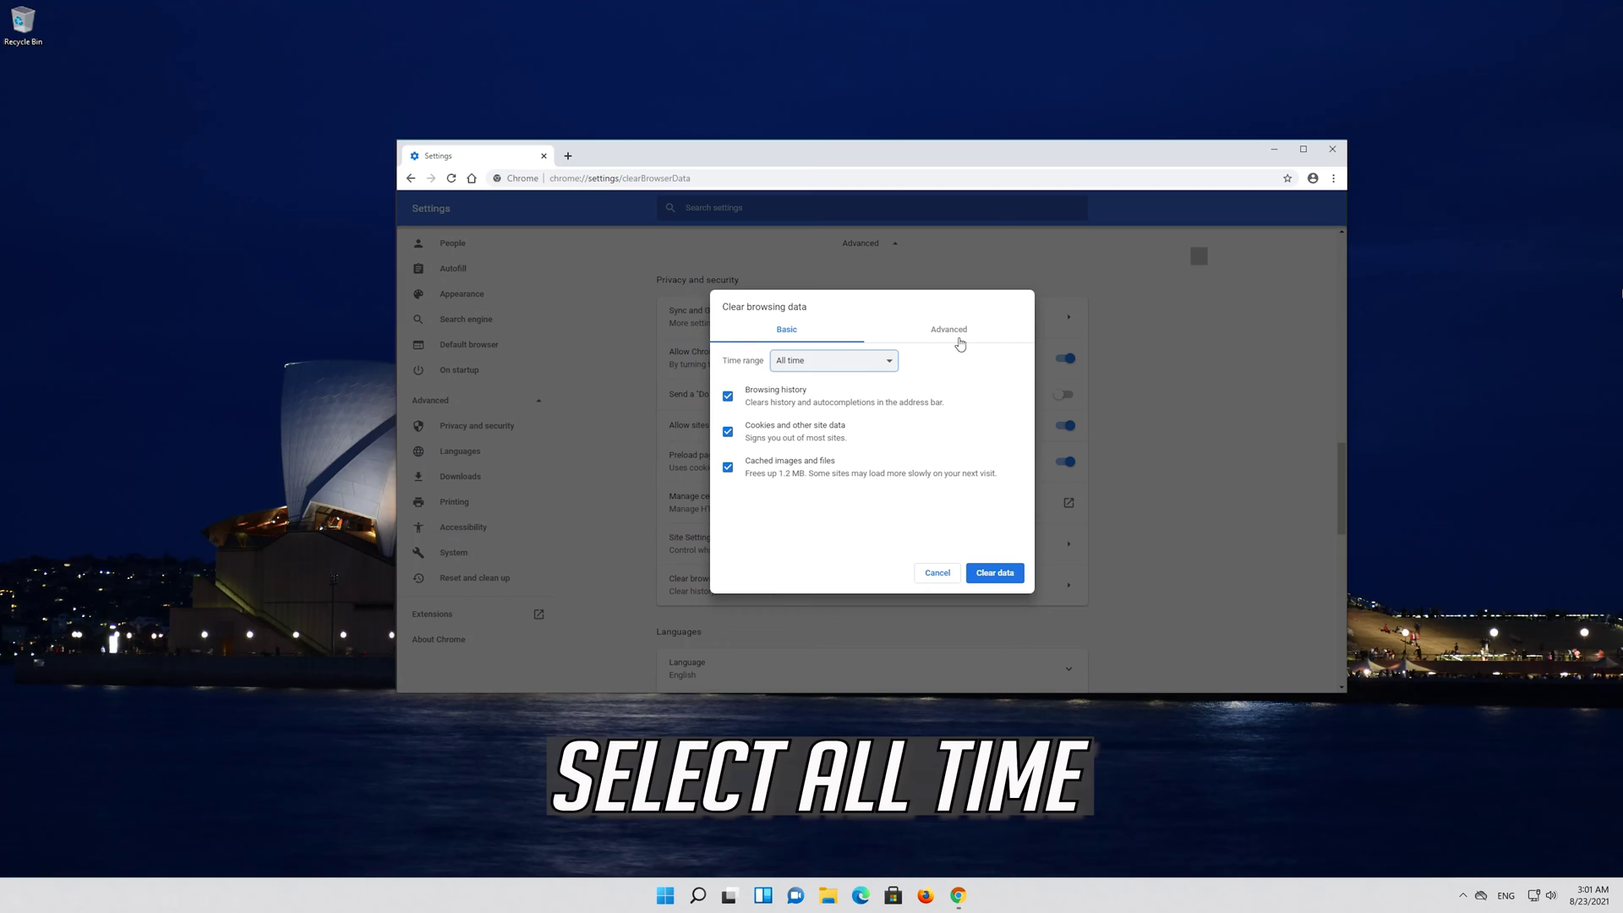
left_click(947, 334)
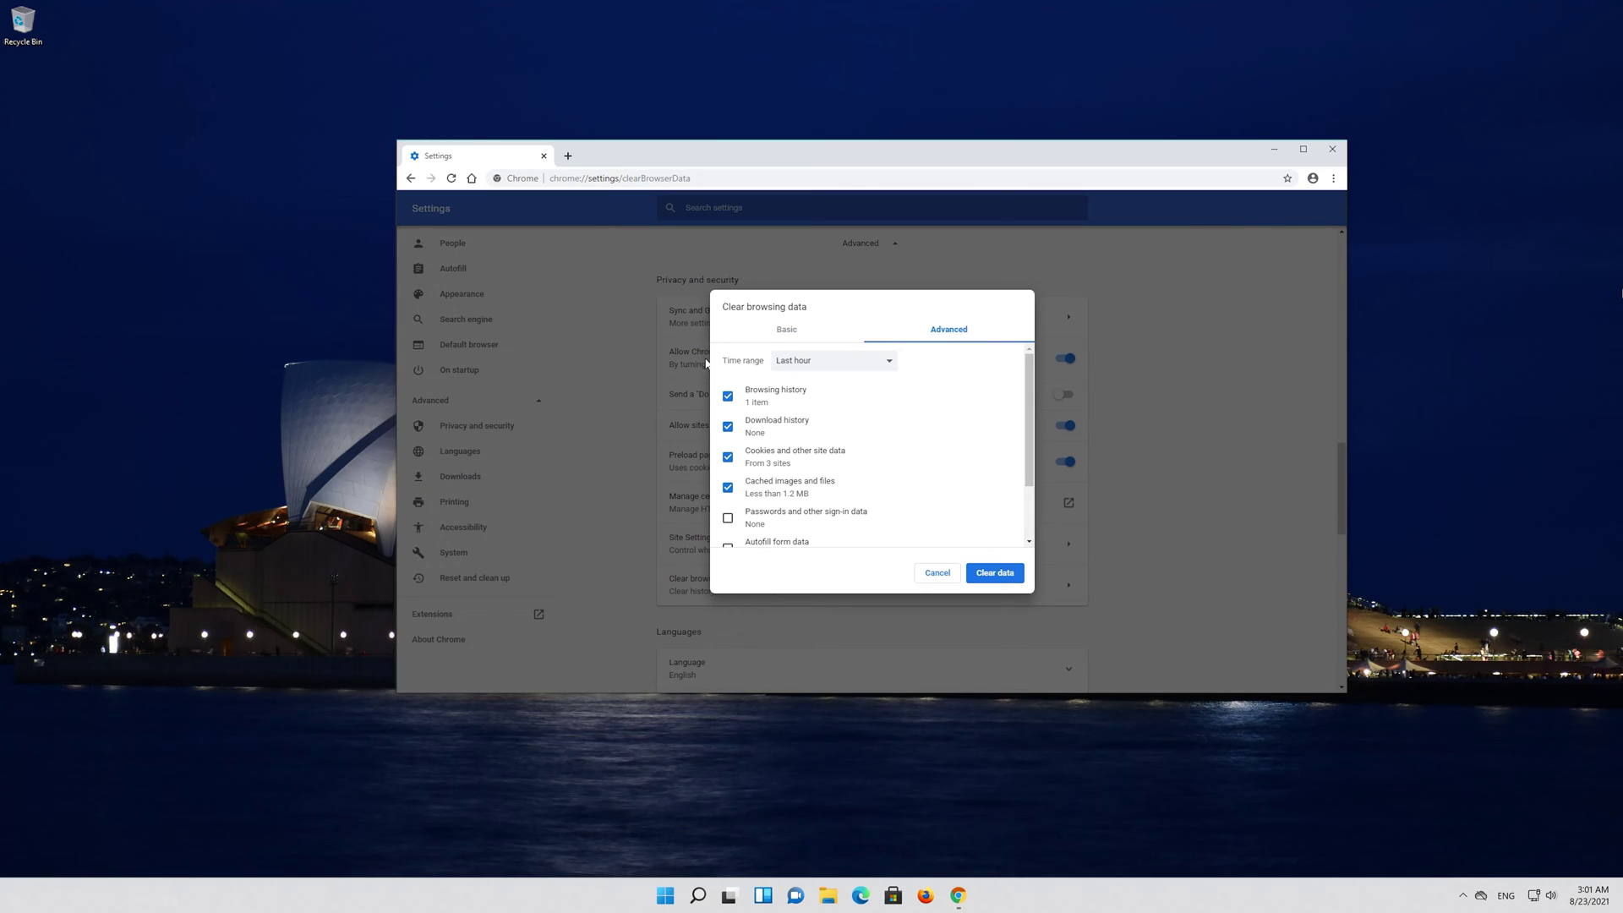
left_click(836, 363)
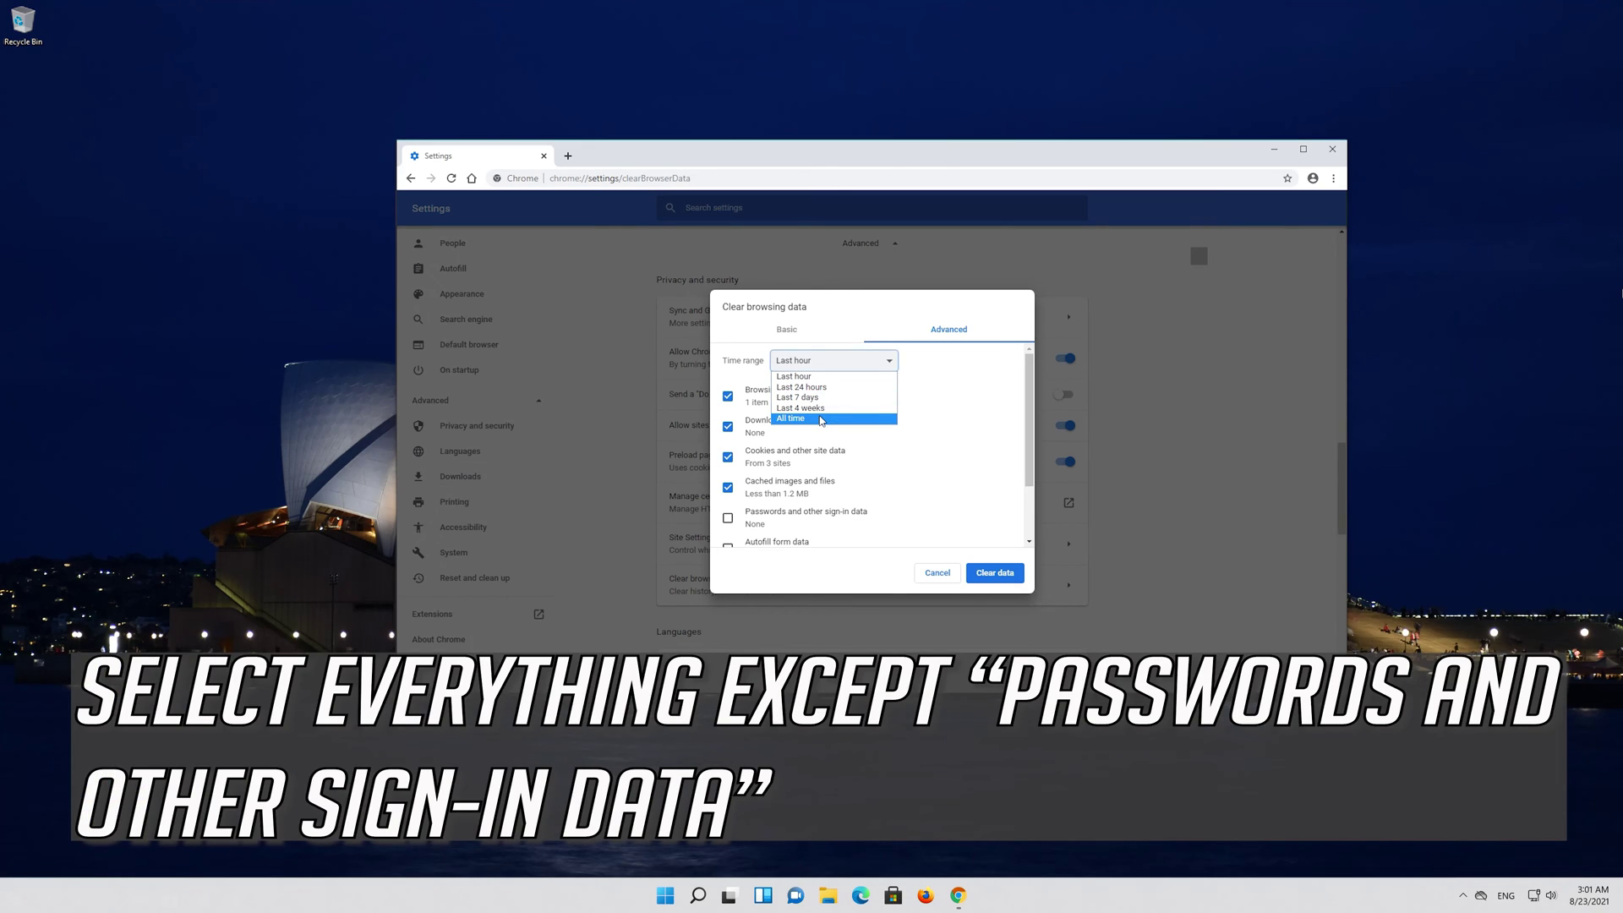
left_click(819, 419)
scroll(1034, 410, "down", 2)
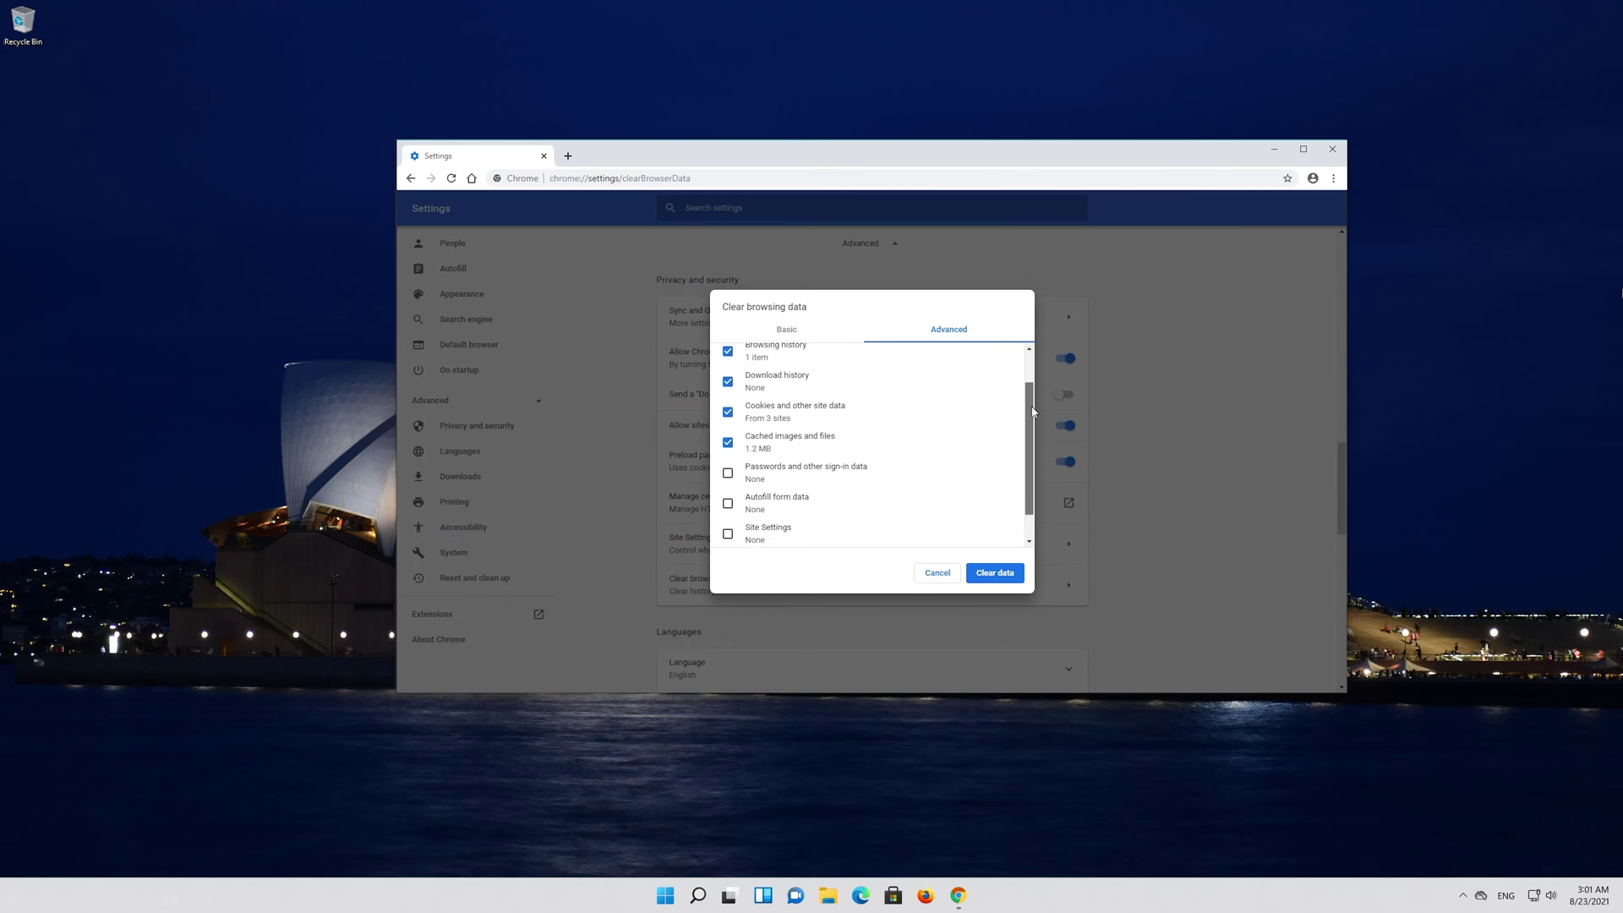
scroll(1033, 410, "down", 1)
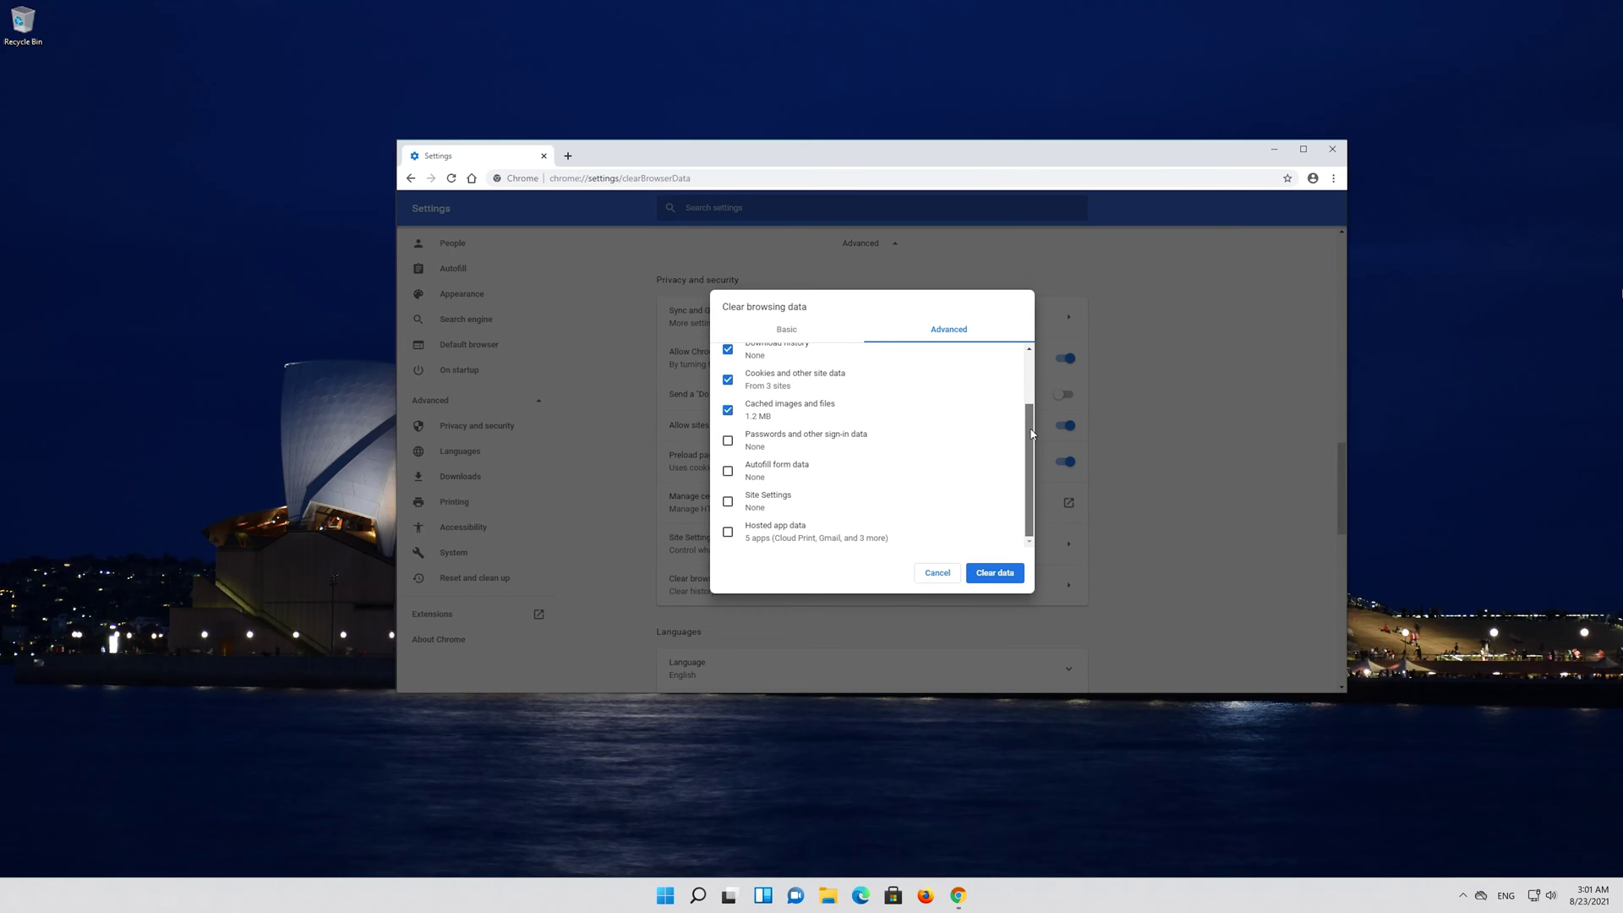
left_click(729, 501)
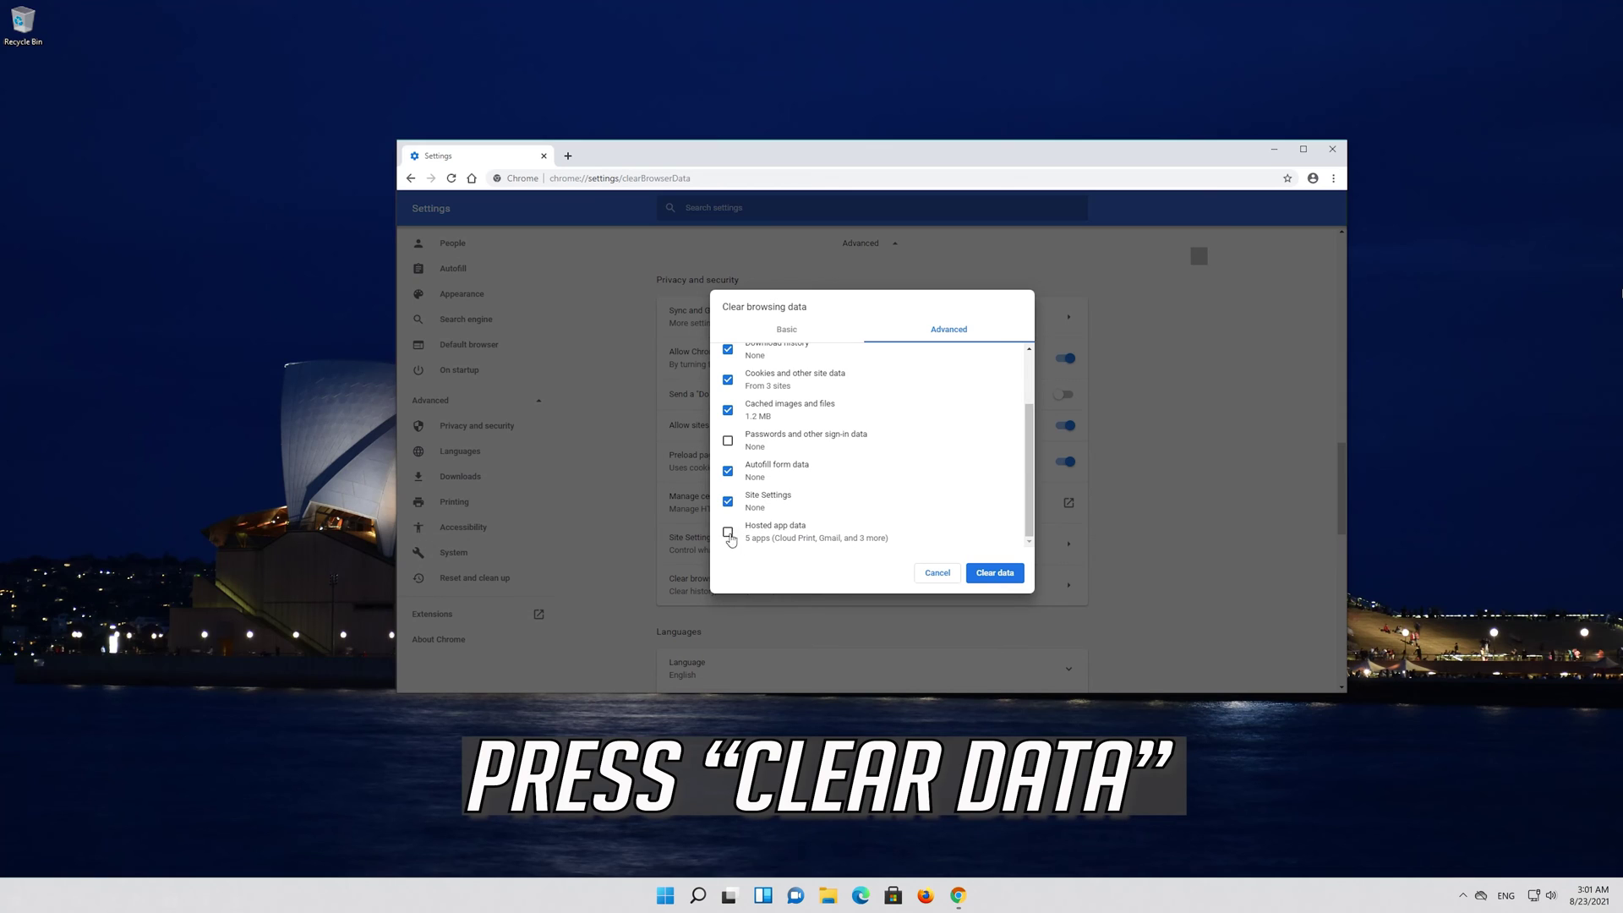
left_click(726, 533)
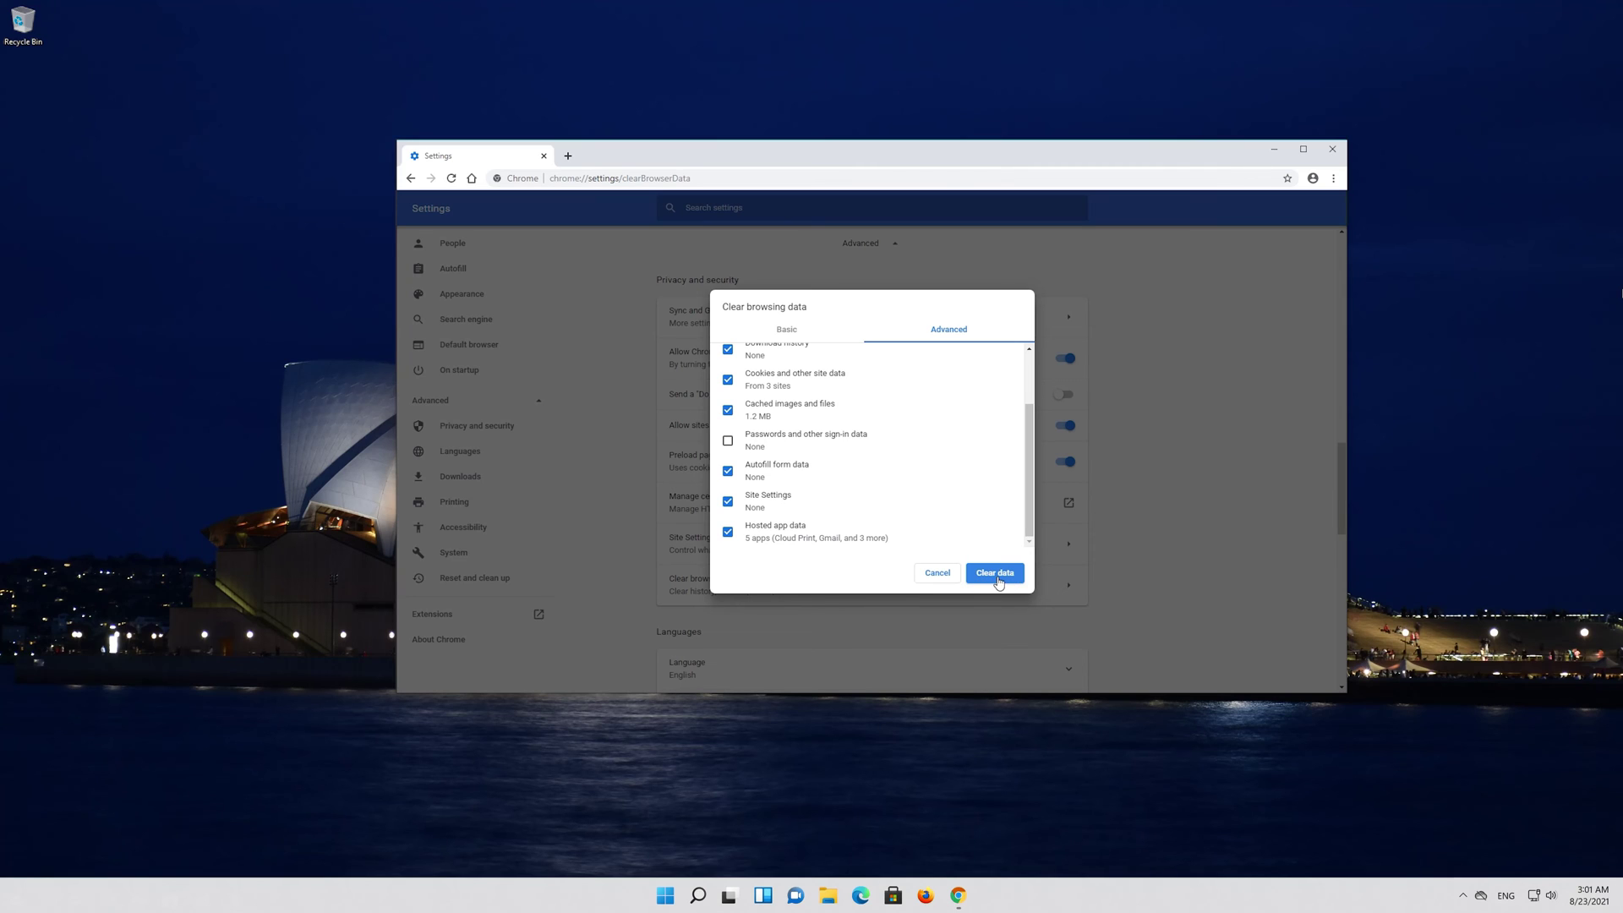
left_click(998, 580)
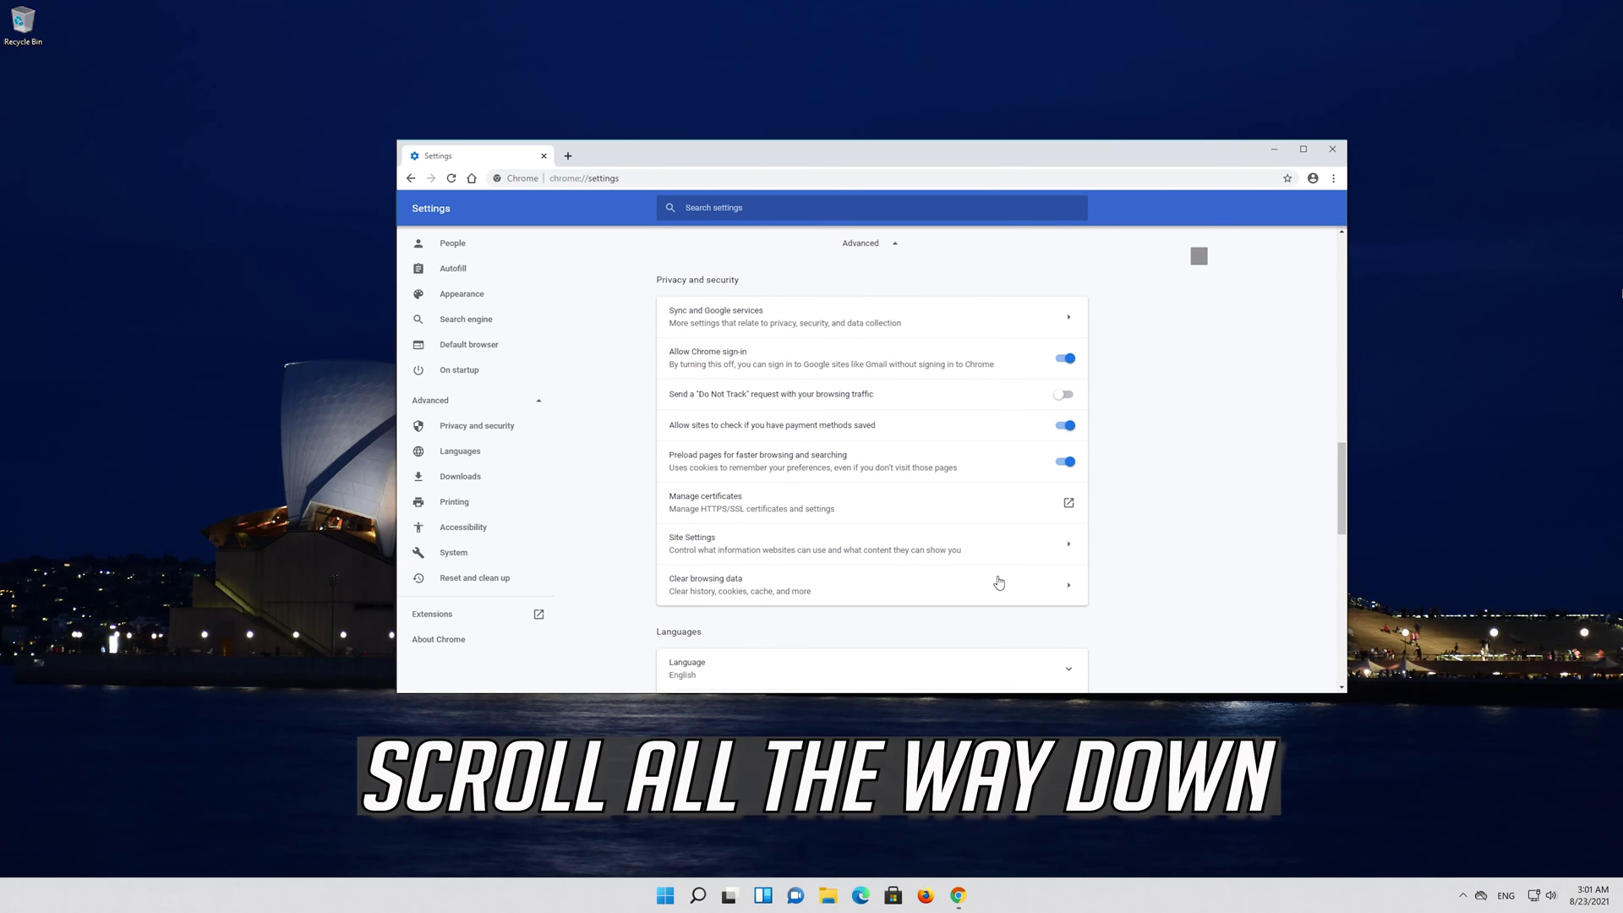
scroll(997, 582, "down", 3)
scroll(998, 582, "down", 3)
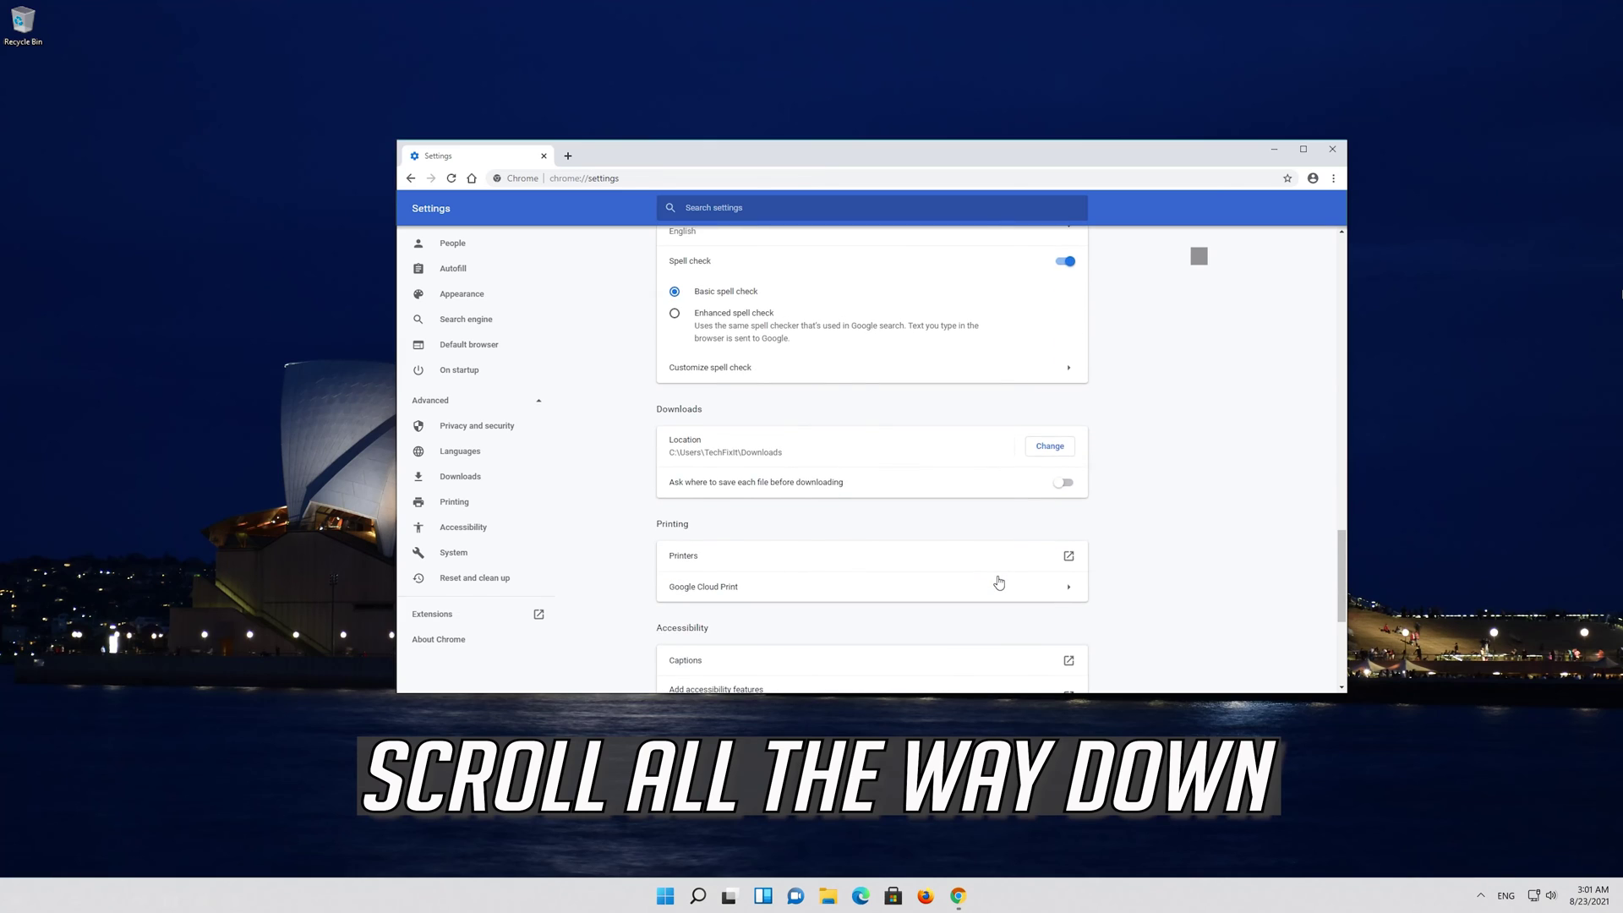
scroll(998, 582, "down", 1)
scroll(997, 582, "down", 3)
scroll(997, 581, "down", 1)
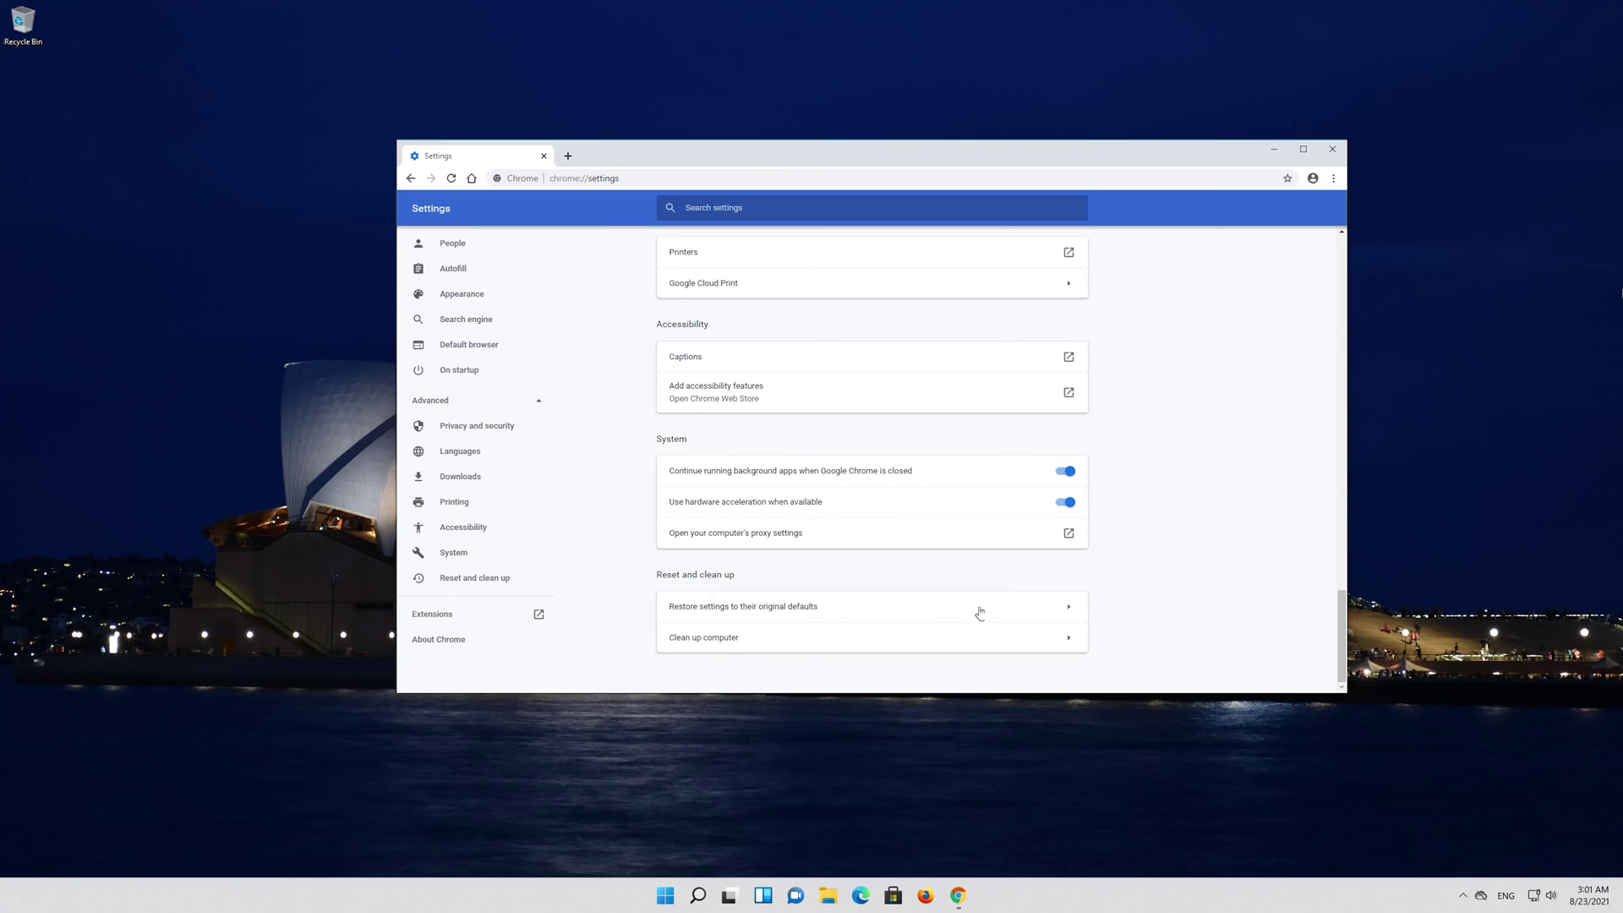
Step: Choose Restore settings to their original defaults and confirm Reset settings
left_click(1012, 612)
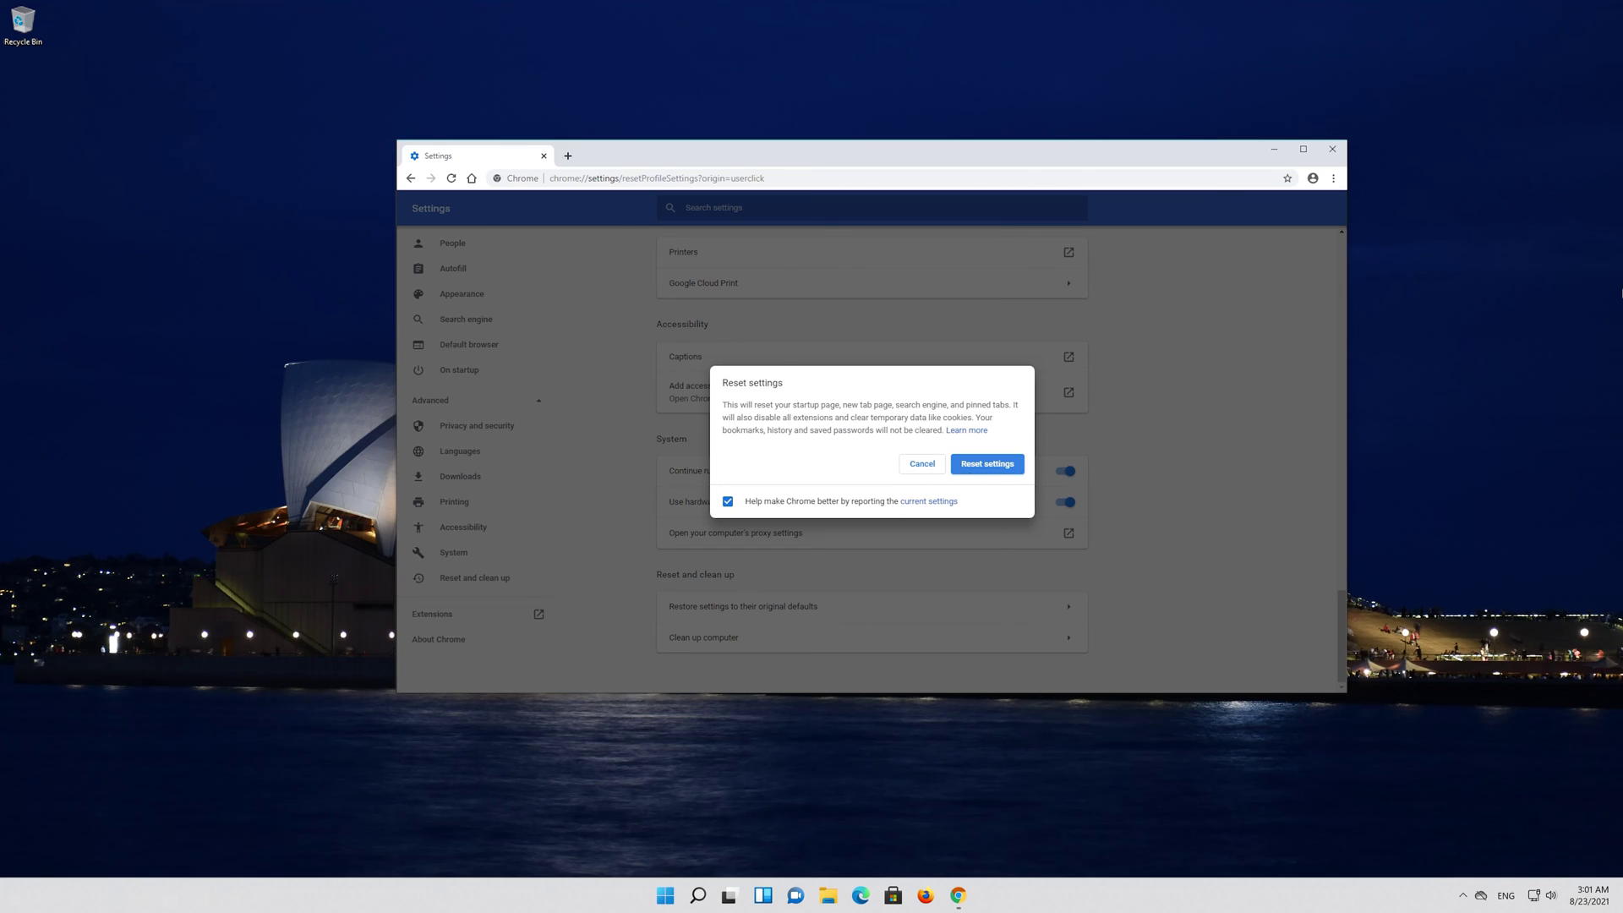
left_click(999, 467)
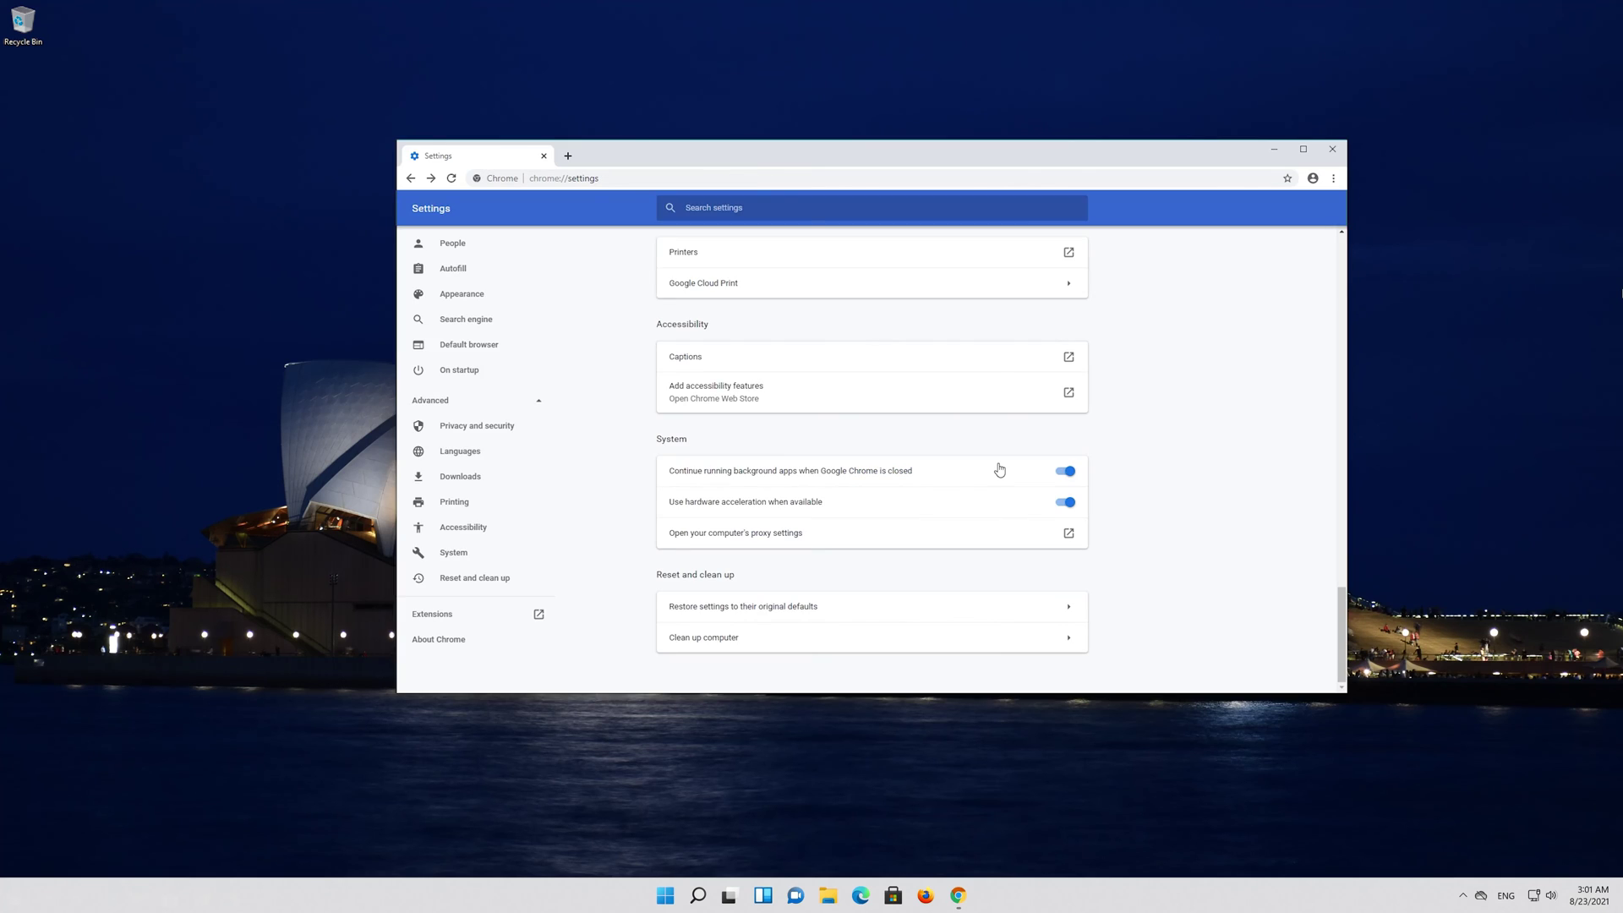